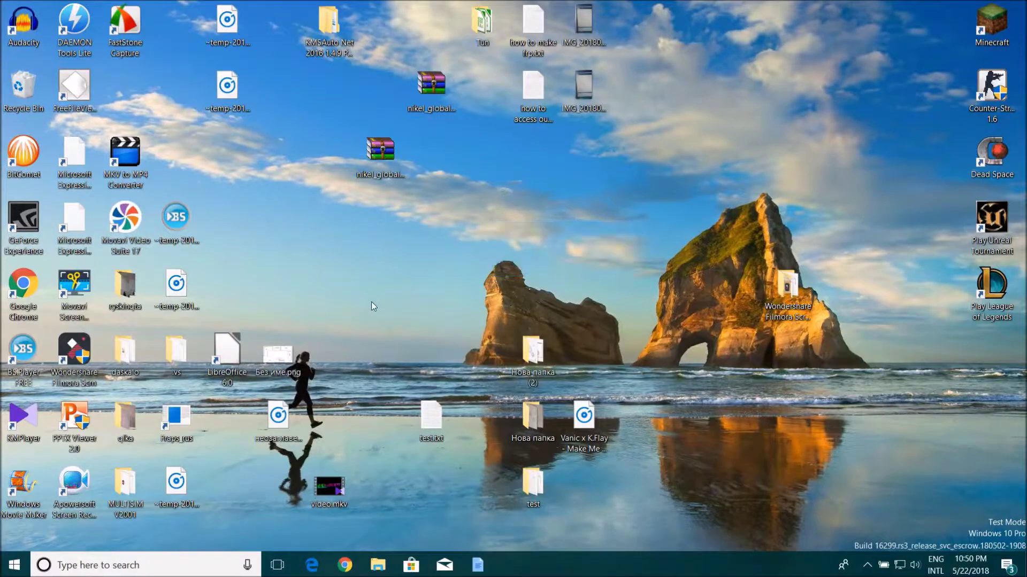
Step: Open Windows Settings maximized, go to Apps, and launch Programs and Features from Related settings
{"action": "left_click", "coordinate": [15, 565]}
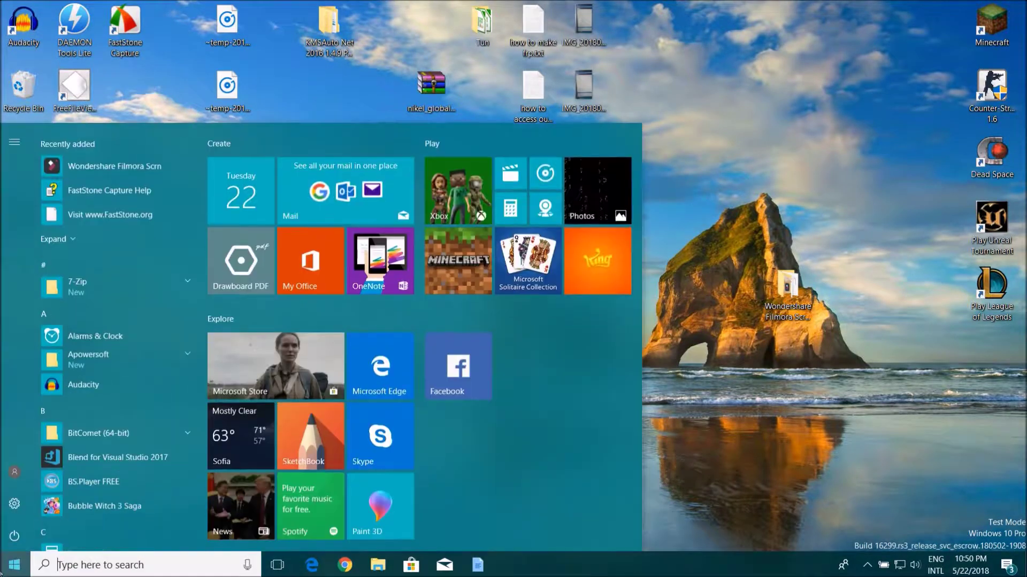
{"action": "left_click", "coordinate": [15, 504]}
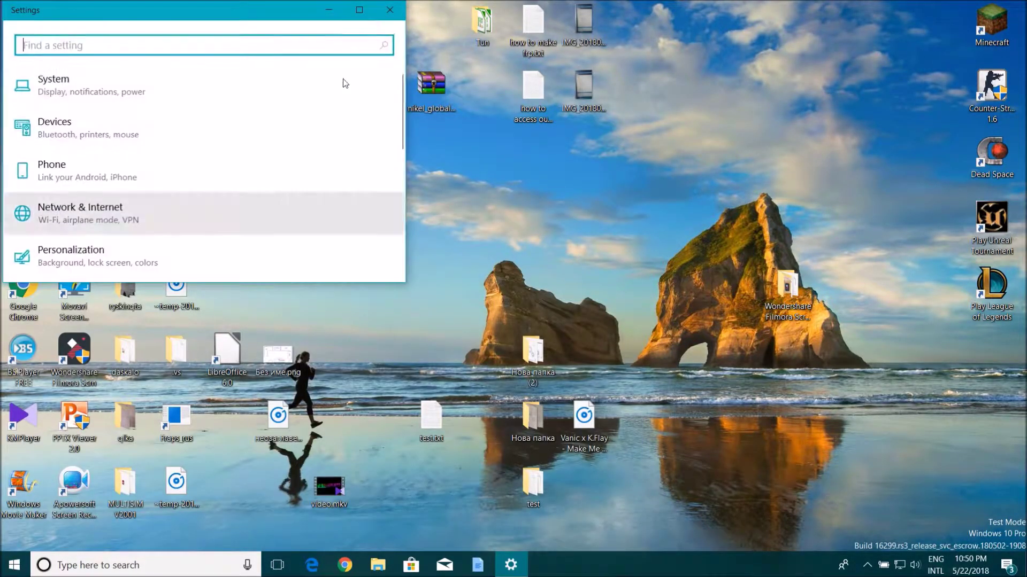
{"action": "left_click", "coordinate": [371, 16]}
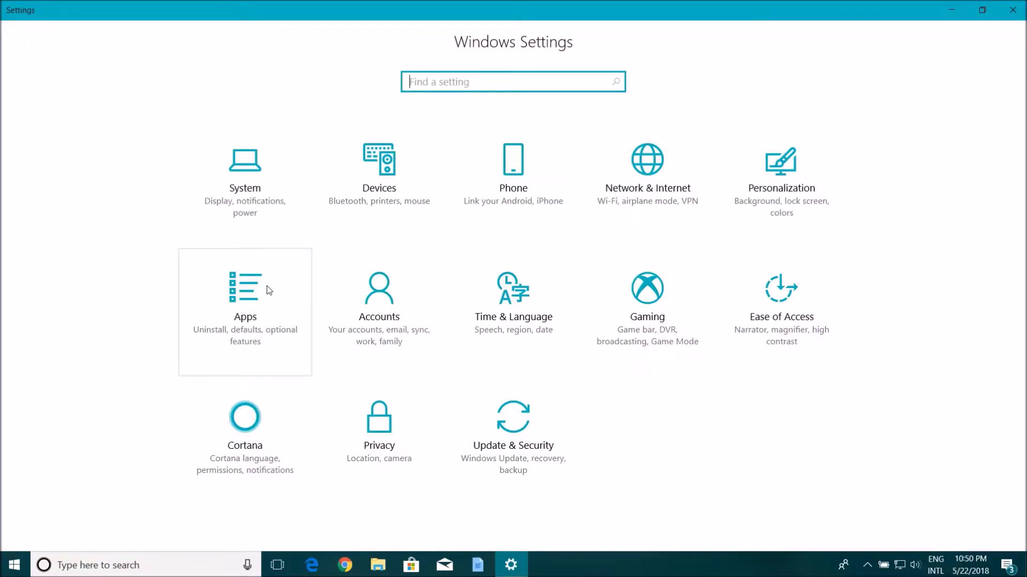
{"action": "left_click", "coordinate": [269, 290]}
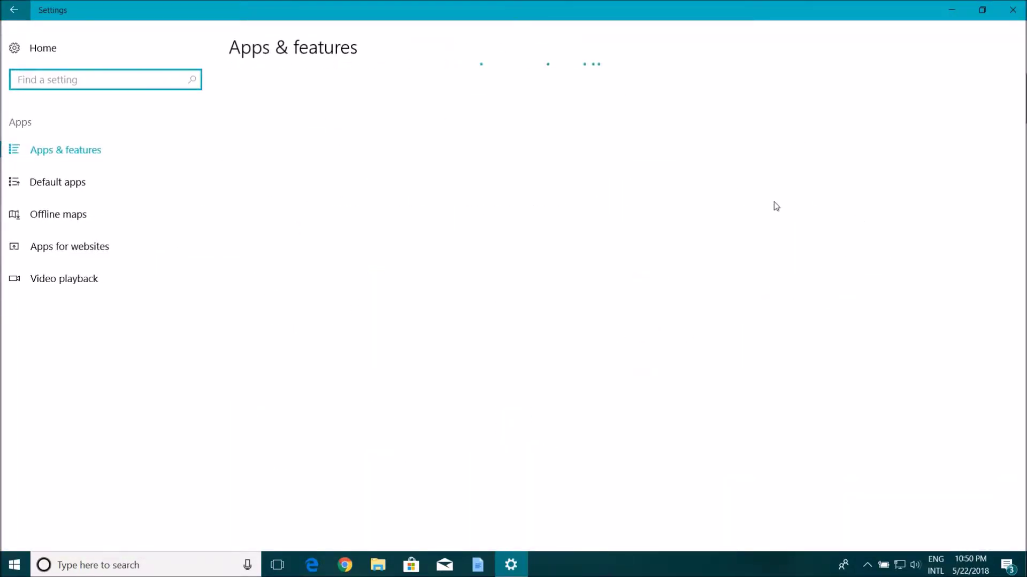
{"action": "left_click", "coordinate": [900, 202]}
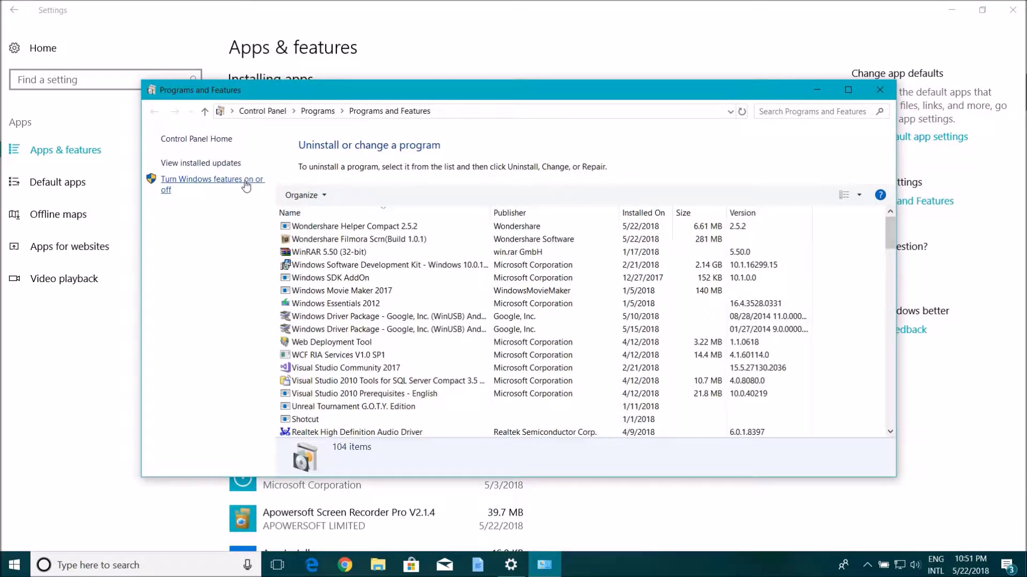
Step: In Windows Features, enable Internet Information Services, FTP Server and FTP Extensibility
{"action": "left_click", "coordinate": [244, 178]}
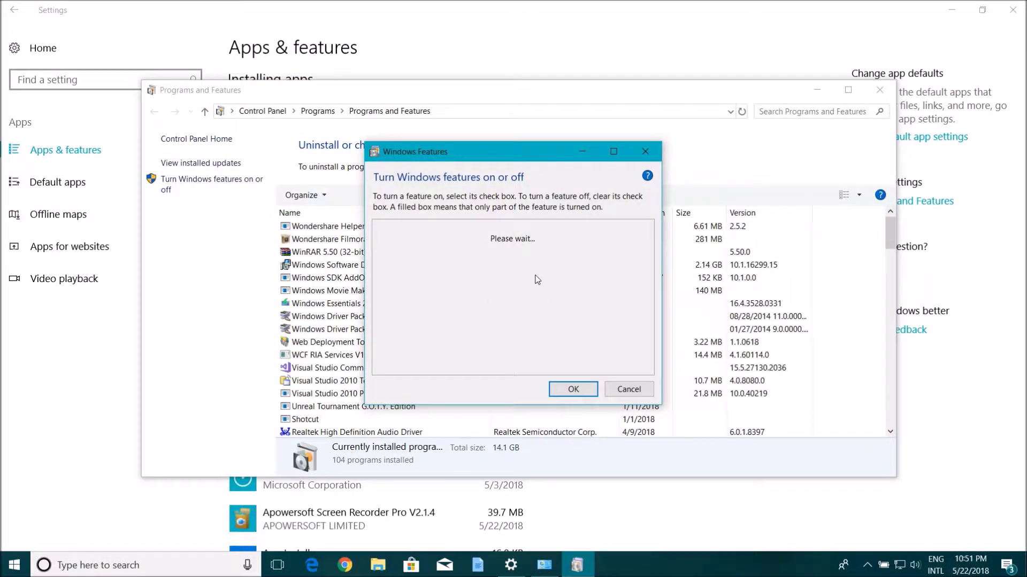
{"action": "left_click", "coordinate": [443, 333]}
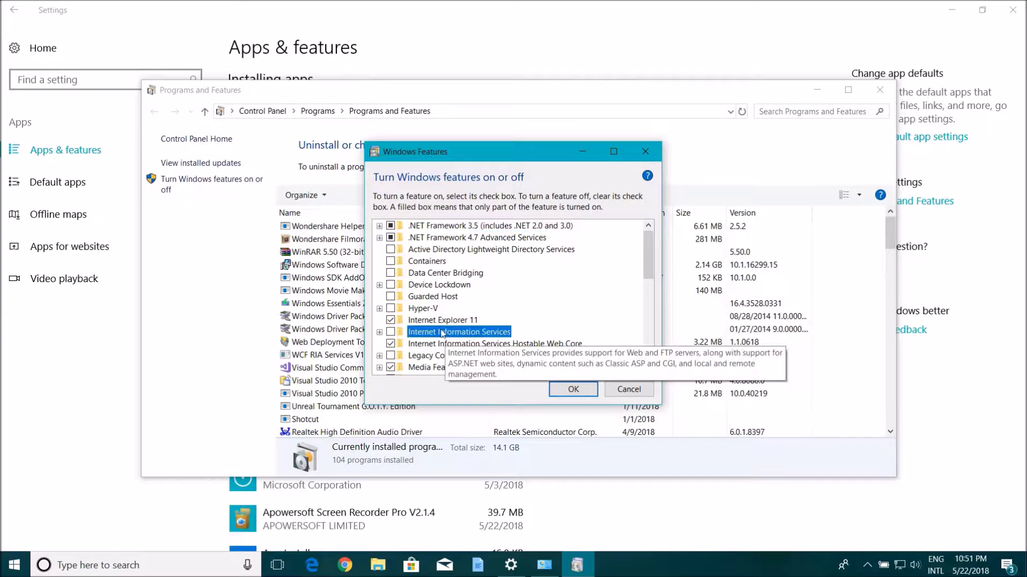
{"action": "left_click", "coordinate": [391, 332]}
{"action": "left_click", "coordinate": [379, 332]}
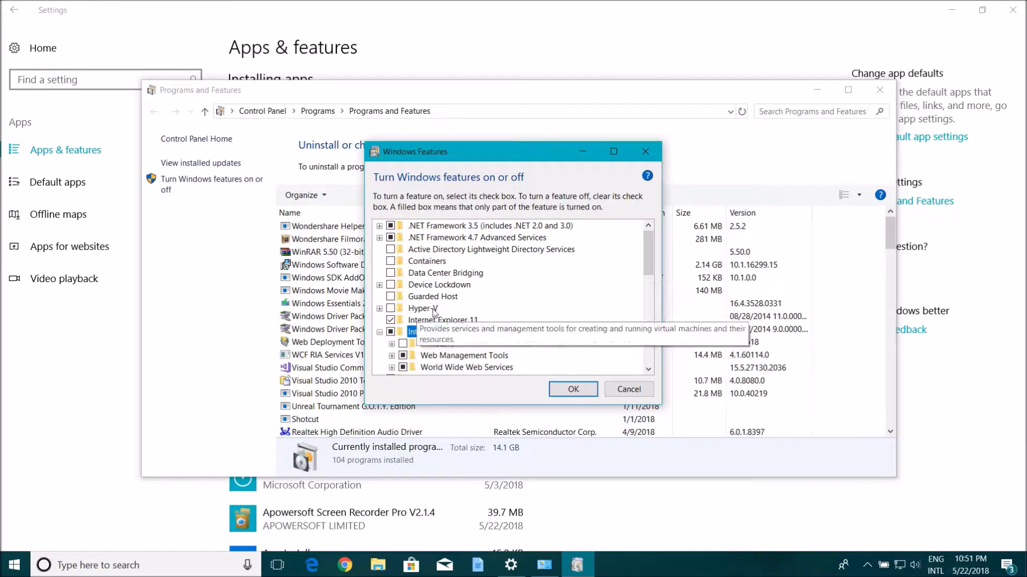
{"action": "scroll", "coordinate": [434, 314], "scroll_direction": "down", "scroll_amount": 1}
{"action": "left_click", "coordinate": [403, 320]}
{"action": "left_click", "coordinate": [392, 320]}
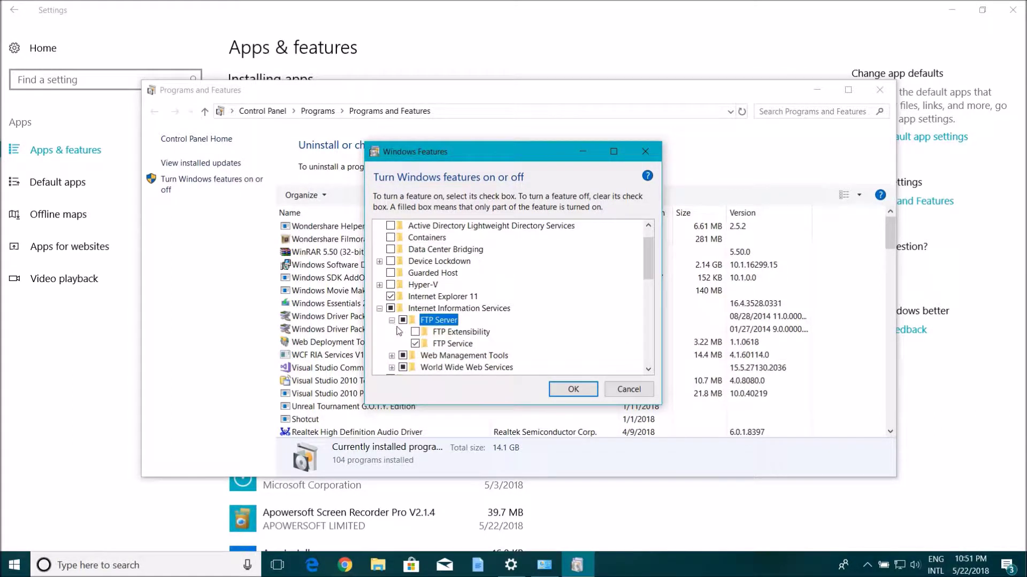
{"action": "left_click", "coordinate": [415, 332]}
Step: Enable IIS 6 Management Compatibility and IIS Management Service under Web Management Tools, then apply the changes
{"action": "scroll", "coordinate": [415, 334], "scroll_direction": "down", "scroll_amount": 1}
{"action": "left_click", "coordinate": [391, 332]}
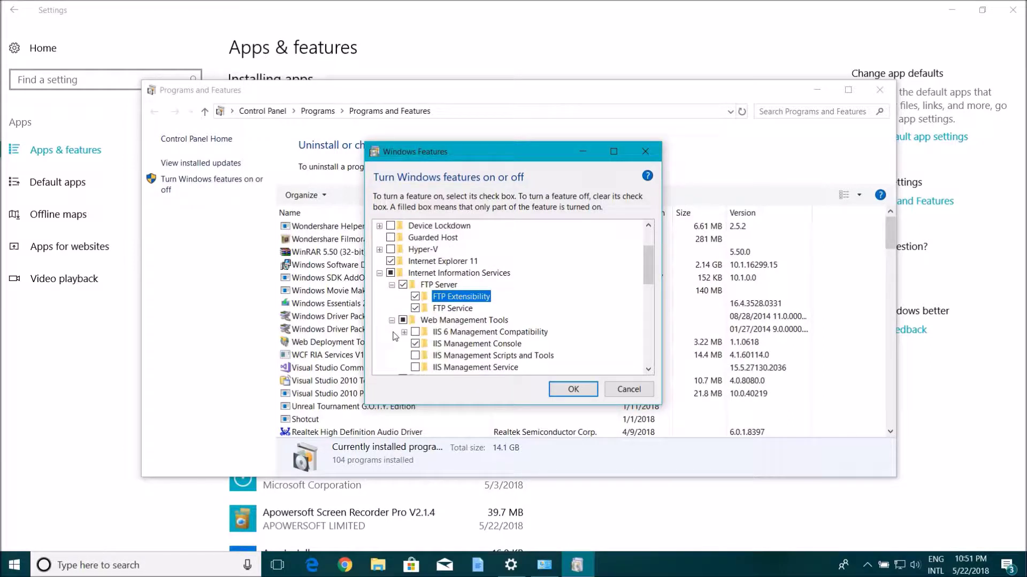
{"action": "left_click", "coordinate": [415, 332]}
{"action": "left_click", "coordinate": [415, 367]}
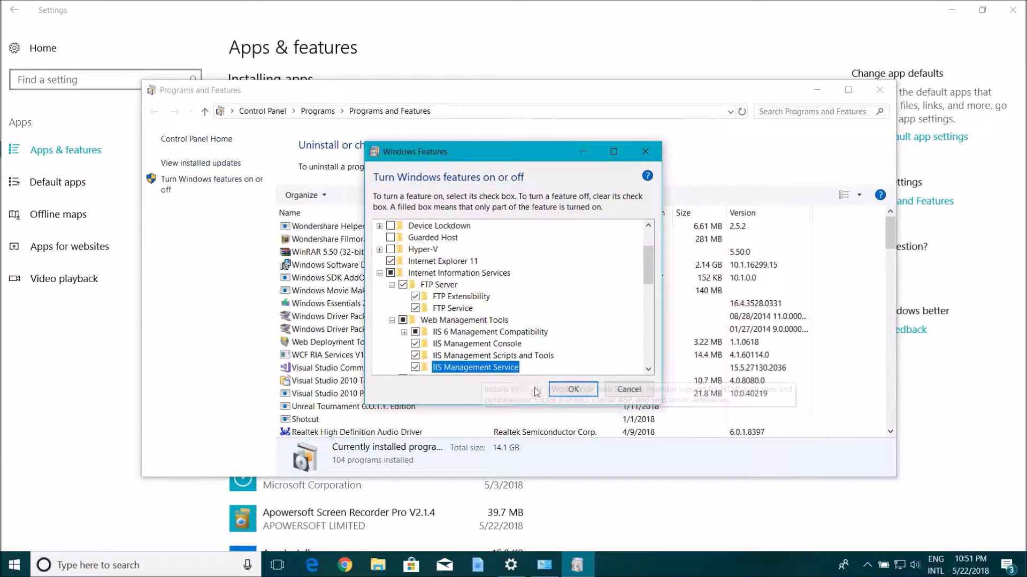
{"action": "left_click", "coordinate": [573, 389]}
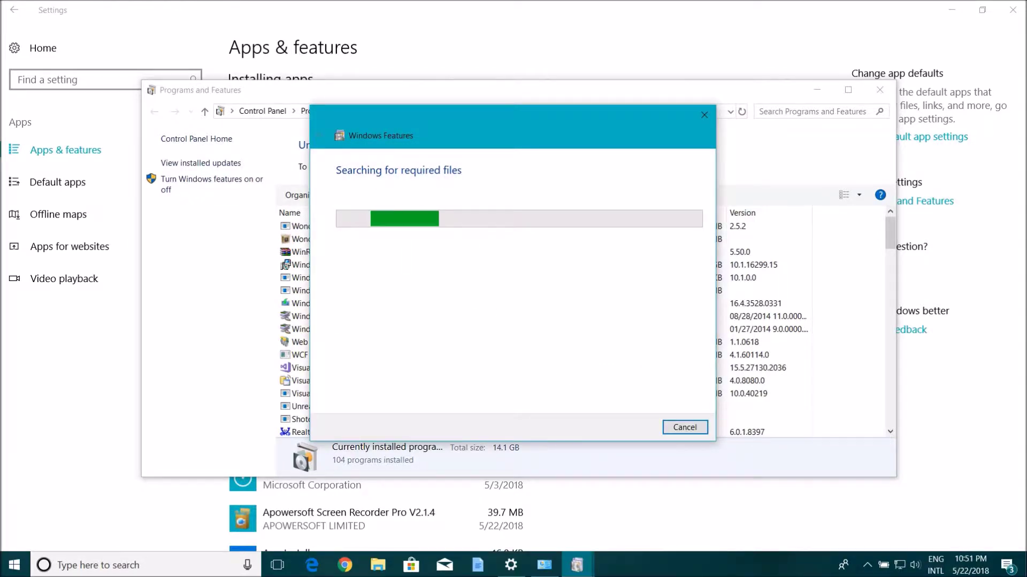
{"action": "left_click", "coordinate": [14, 565]}
Step: Launch Windows Defender Firewall with Advanced Security maximized and jump to the FTP inbound rules
{"action": "type", "text": "f"}
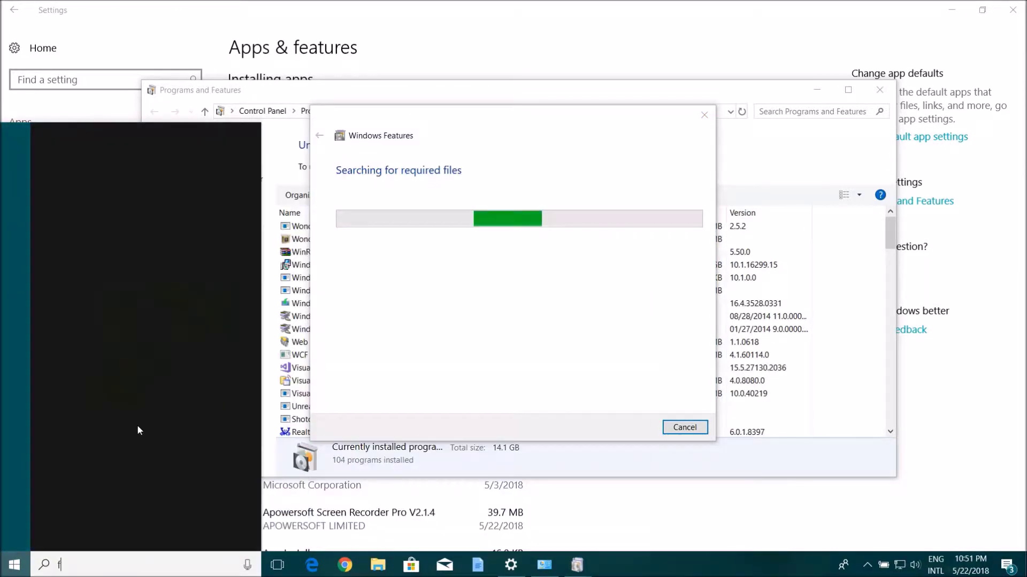
{"action": "type", "text": "ire"}
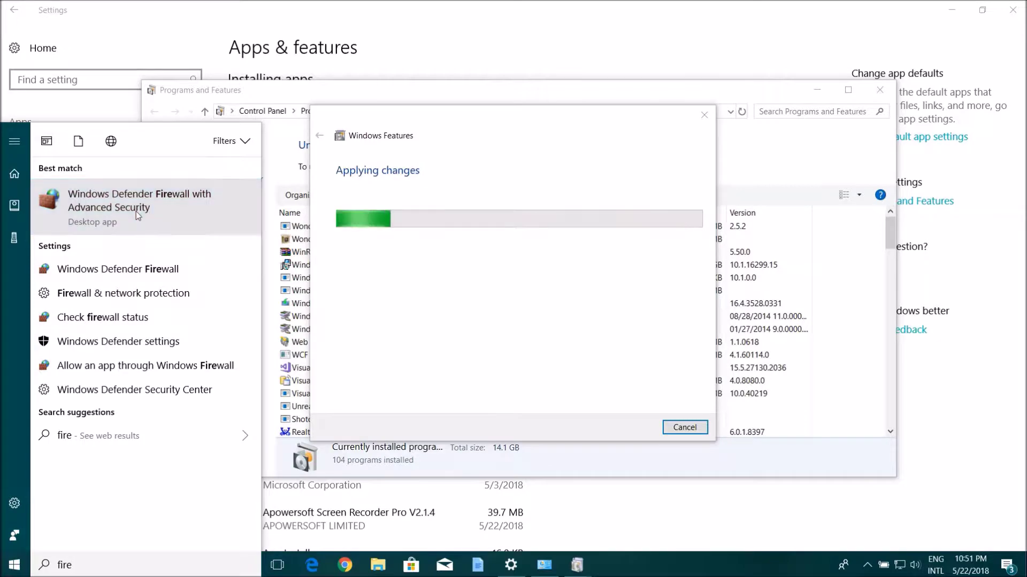
{"action": "left_click", "coordinate": [136, 210]}
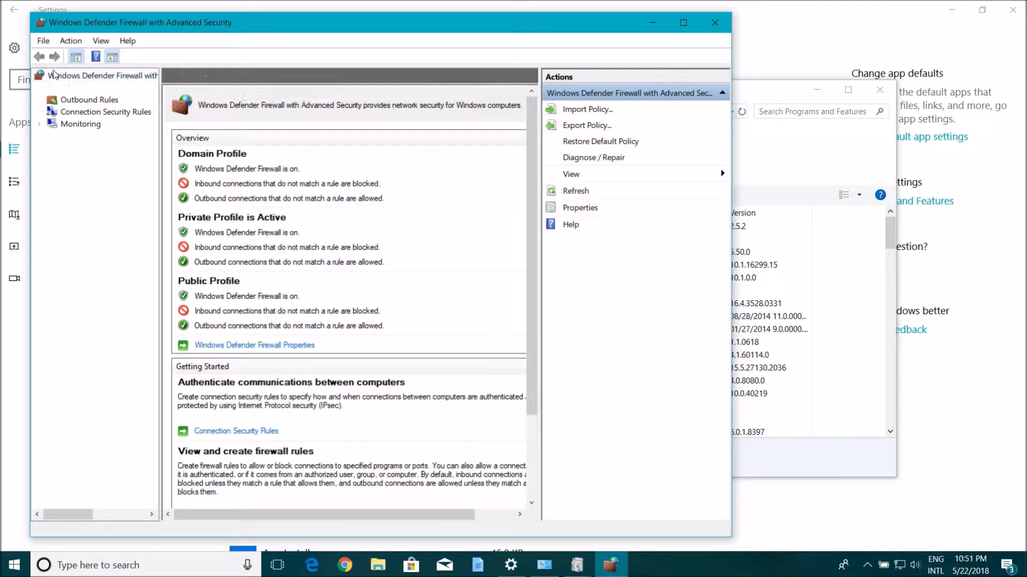
{"action": "double_click", "coordinate": [545, 20]}
{"action": "key", "text": "d"}
{"action": "key", "text": "e"}
{"action": "key", "text": "f"}
{"action": "key", "text": "f"}
{"action": "key", "text": "f"}
{"action": "key", "text": "f"}
{"action": "key", "text": "f"}
{"action": "key", "text": "f"}
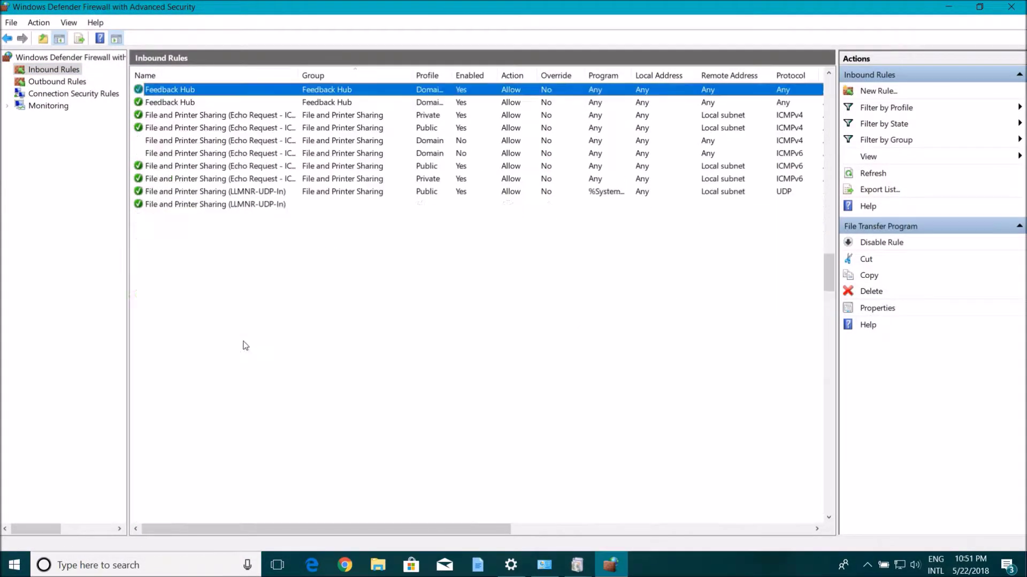
{"action": "key", "text": "f"}
{"action": "key", "text": "f"}
{"action": "key", "text": "f"}
{"action": "key", "text": "f"}
{"action": "key", "text": "f"}
{"action": "key", "text": "f"}
{"action": "key", "text": "f"}
{"action": "key", "text": "f"}
{"action": "key", "text": "f"}
{"action": "key", "text": "f"}
{"action": "key", "text": "f"}
{"action": "key", "text": "f"}
{"action": "key", "text": "f"}
{"action": "key", "text": "f"}
{"action": "key", "text": "f"}
{"action": "key", "text": "f"}
{"action": "key", "text": "f"}
{"action": "key", "text": "f"}
{"action": "key", "text": "f"}
{"action": "key", "text": "f"}
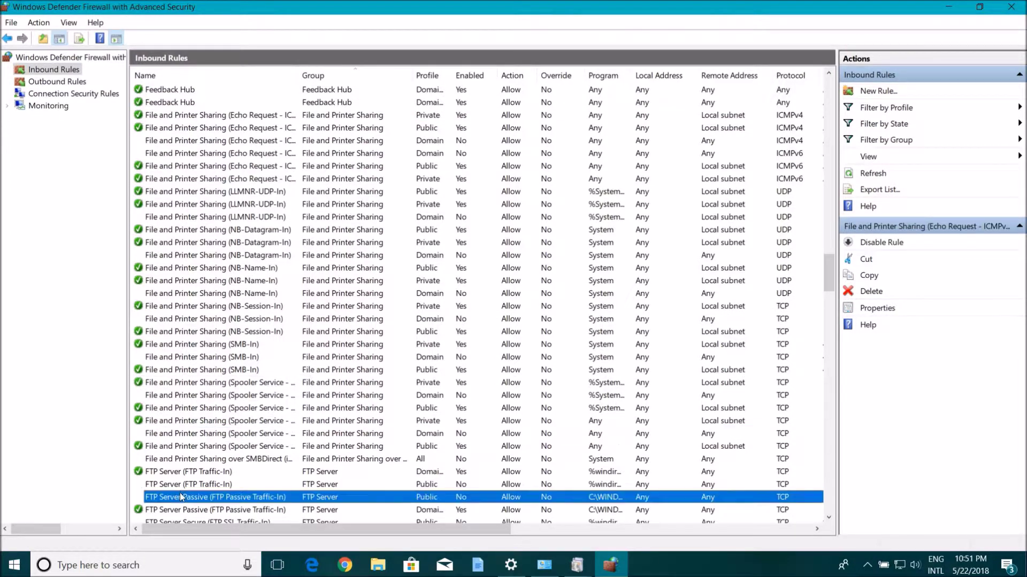
Step: Enable the public FTP Server, FTP Server Passive and FTP Server Secure inbound rules
{"action": "right_click", "coordinate": [180, 485]}
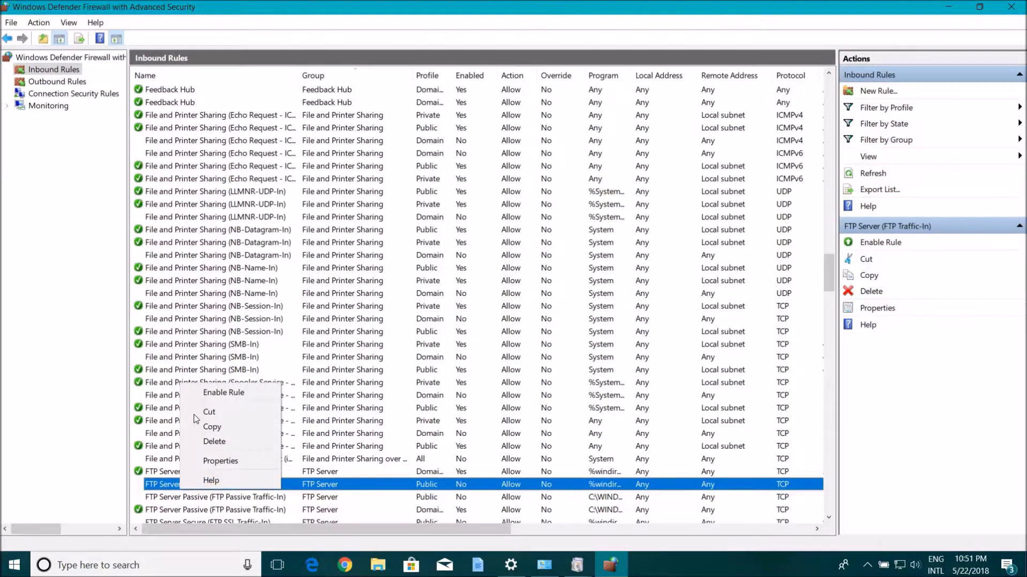
{"action": "left_click", "coordinate": [223, 392]}
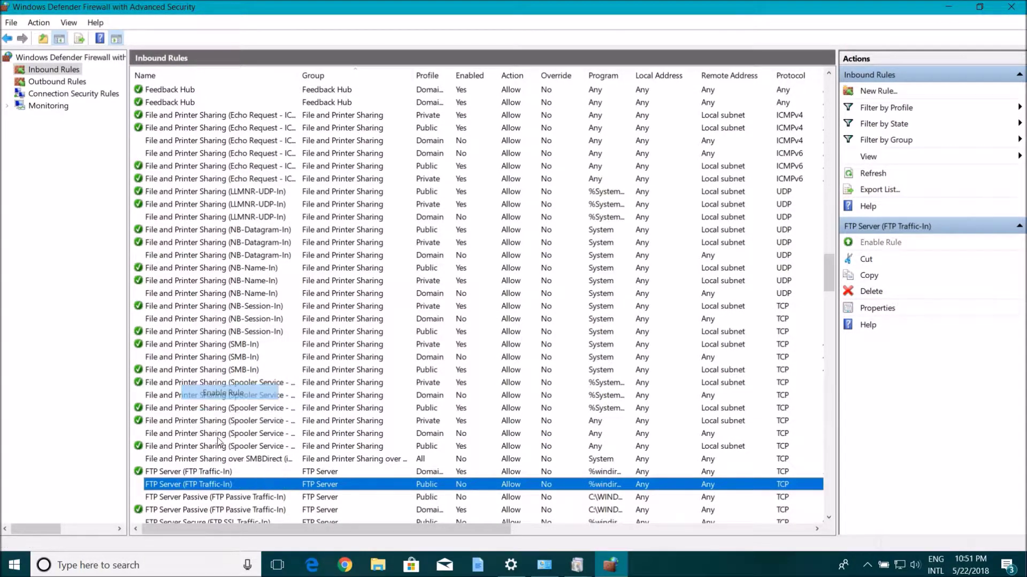
{"action": "right_click", "coordinate": [208, 502]}
{"action": "left_click", "coordinate": [257, 402]}
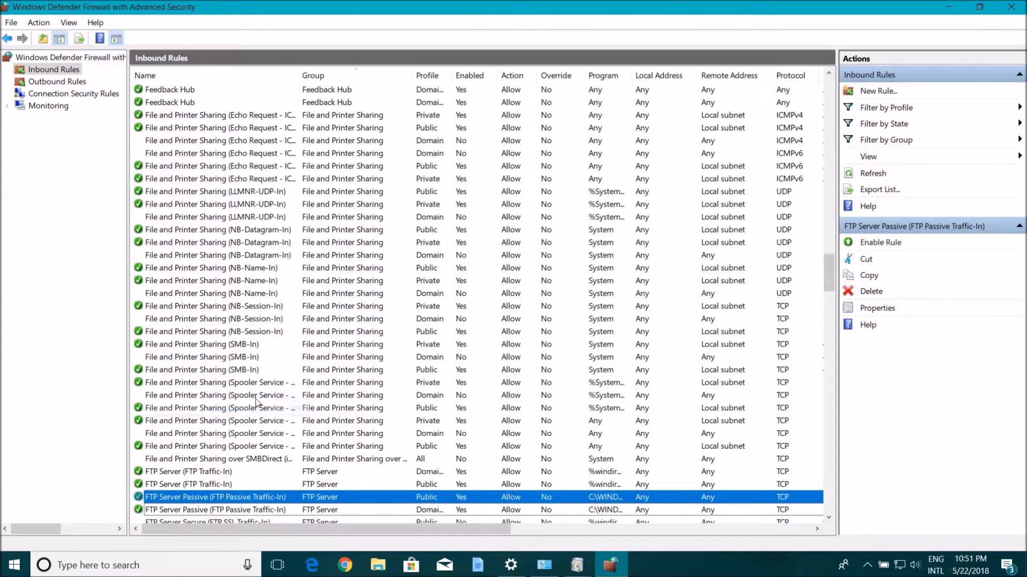
{"action": "scroll", "coordinate": [256, 402], "scroll_direction": "down", "scroll_amount": 1}
{"action": "left_click", "coordinate": [171, 484]}
{"action": "right_click", "coordinate": [168, 484]}
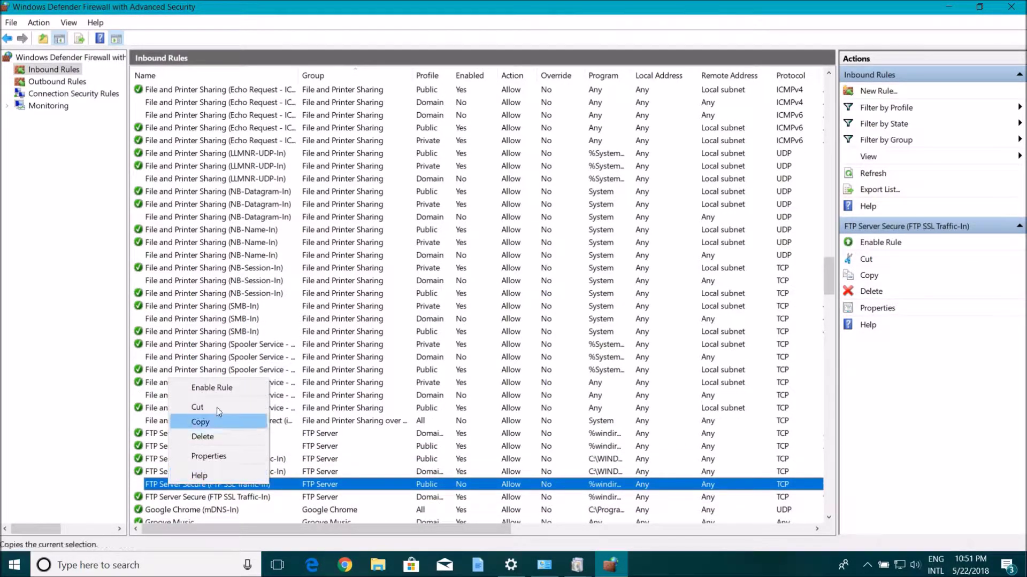
{"action": "left_click", "coordinate": [213, 387]}
{"action": "left_click", "coordinate": [57, 81]}
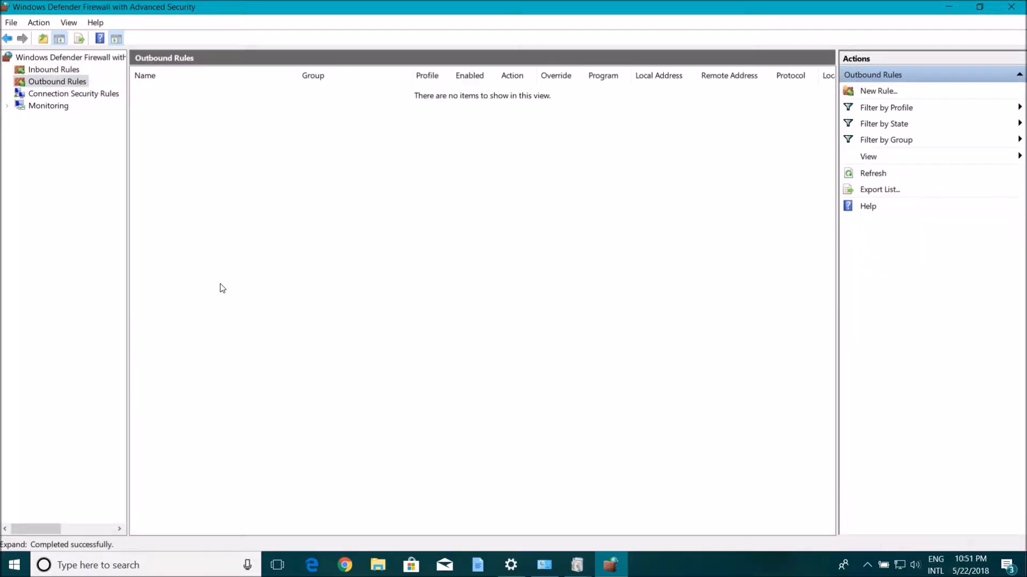
Step: Enable the public FTP Server (FTP Traffic-Out) and FTP Server Secure outbound rules
{"action": "key", "text": "f"}
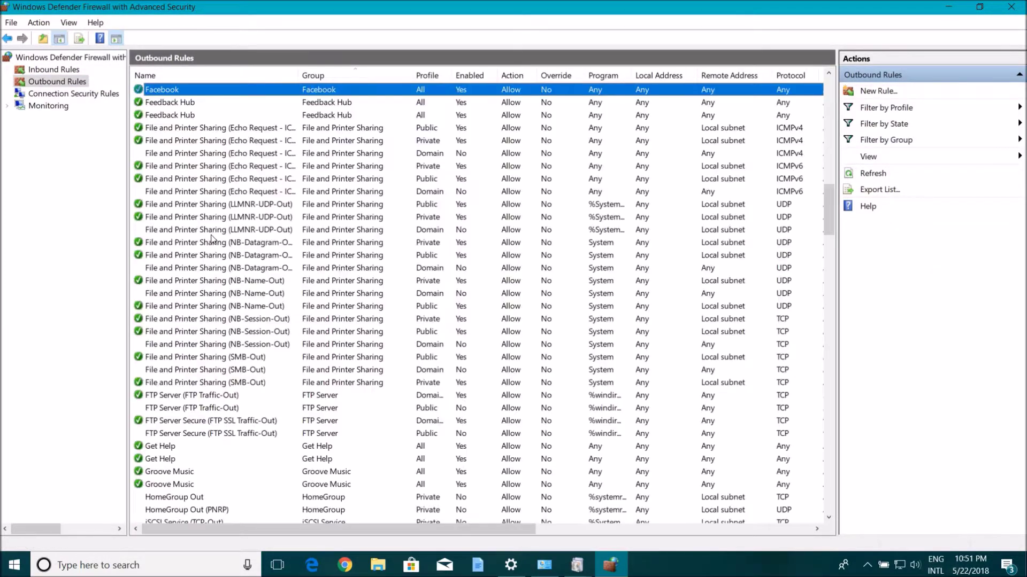
{"action": "key", "text": "f"}
{"action": "key", "text": "f"}
{"action": "left_click", "coordinate": [162, 407]}
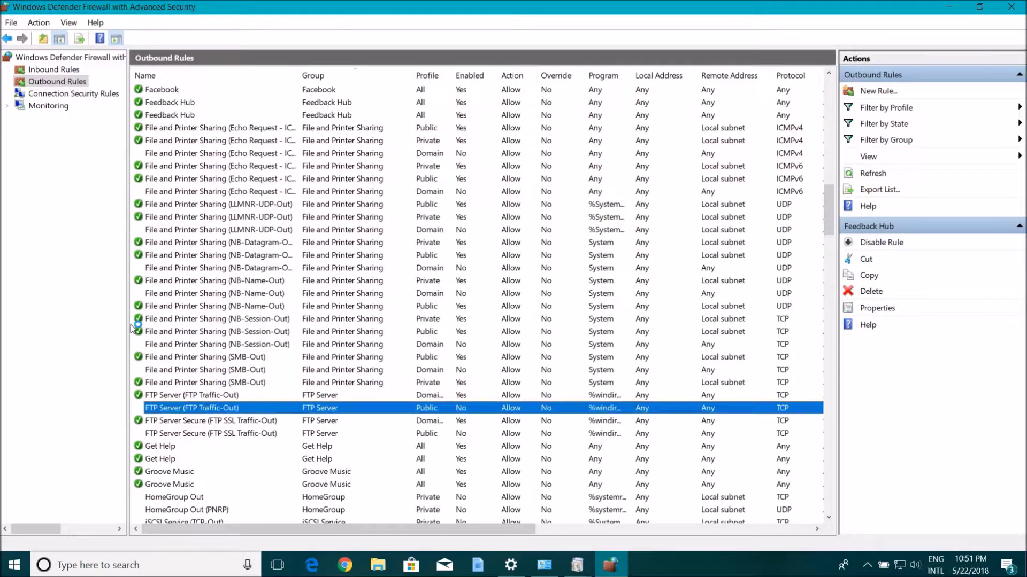
{"action": "right_click", "coordinate": [163, 407]}
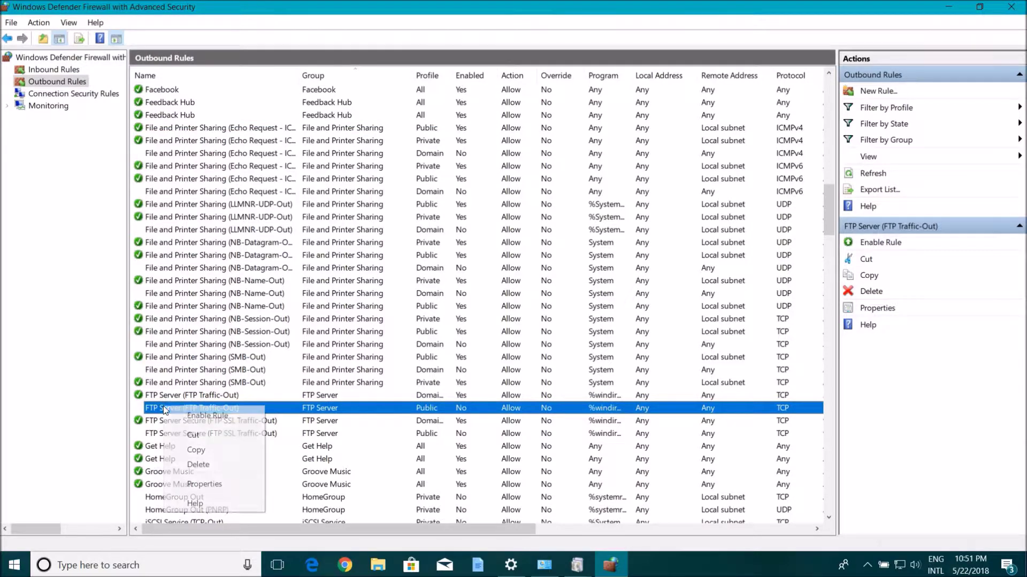
{"action": "left_click", "coordinate": [209, 416]}
{"action": "left_click", "coordinate": [202, 438]}
{"action": "right_click", "coordinate": [203, 443]}
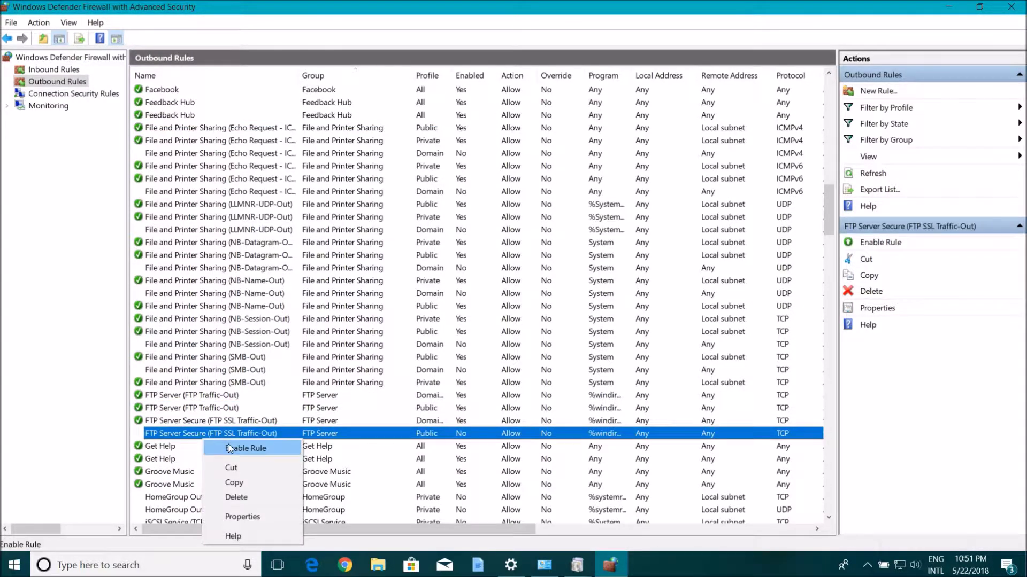
{"action": "key", "text": "Return"}
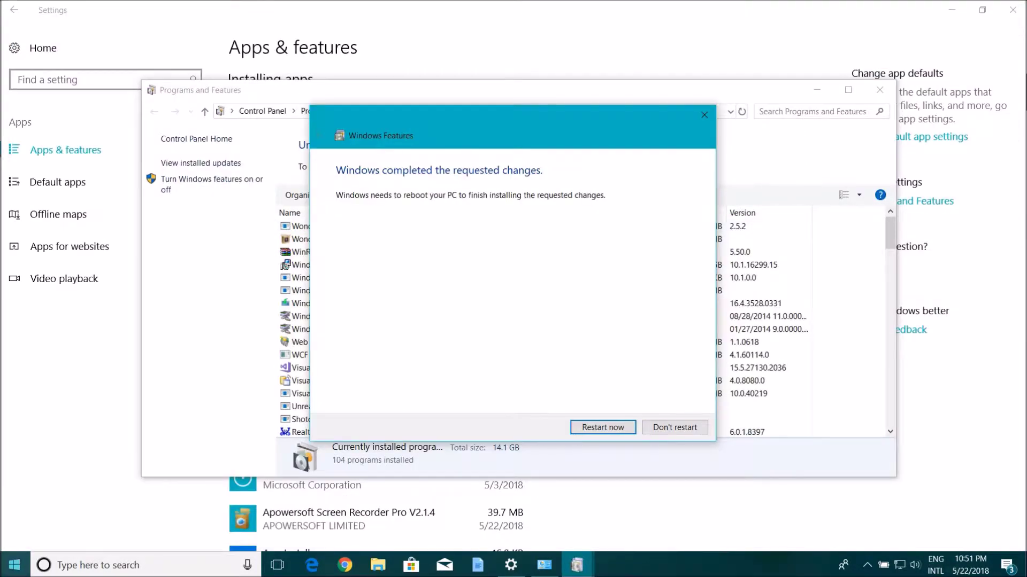
Step: Dismiss the restart prompt, close Programs and Features, and open Windows Defender Firewall
{"action": "left_click", "coordinate": [675, 427]}
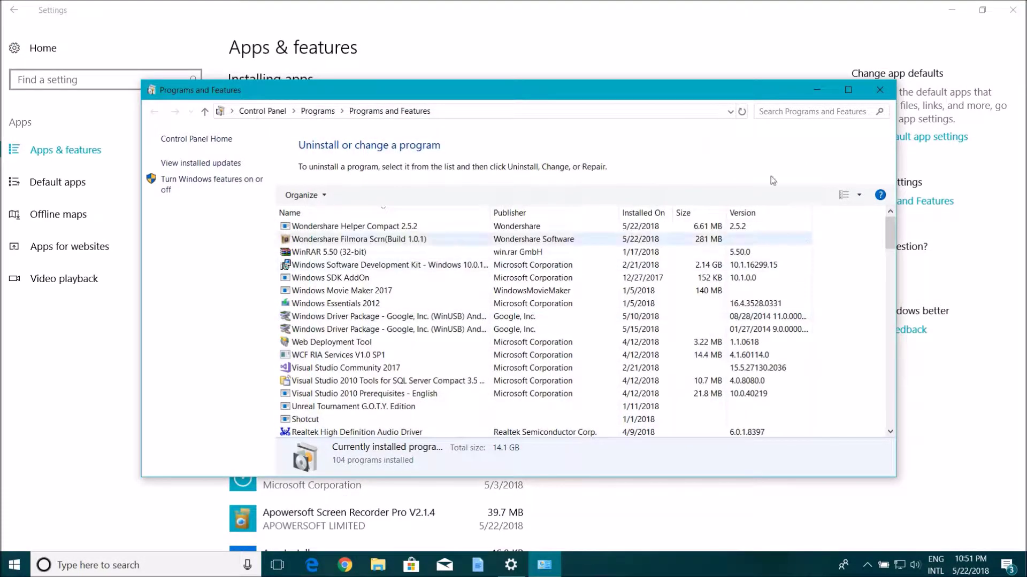
{"action": "left_click", "coordinate": [880, 91]}
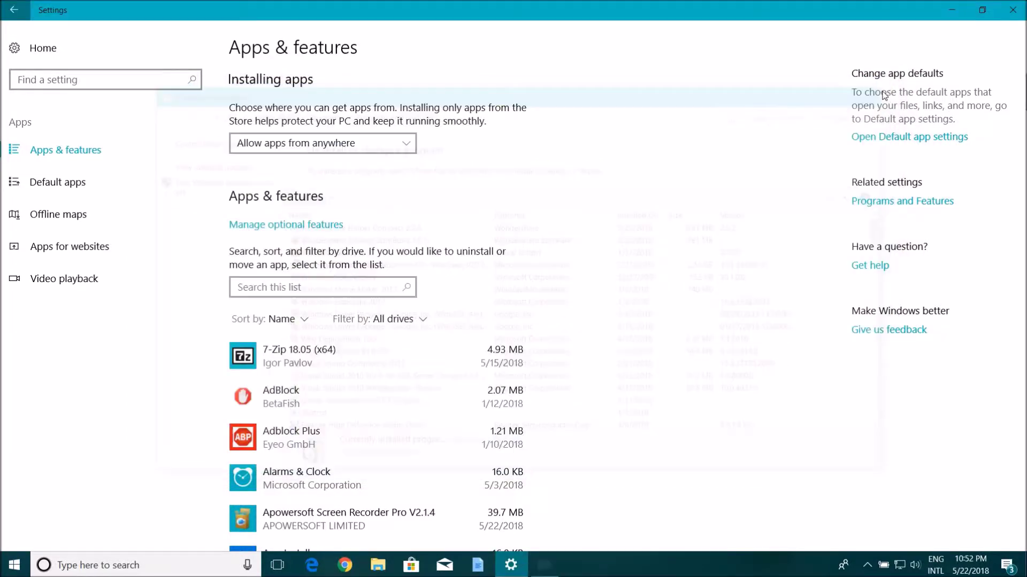
{"action": "key", "text": "super"}
{"action": "type", "text": "fire"}
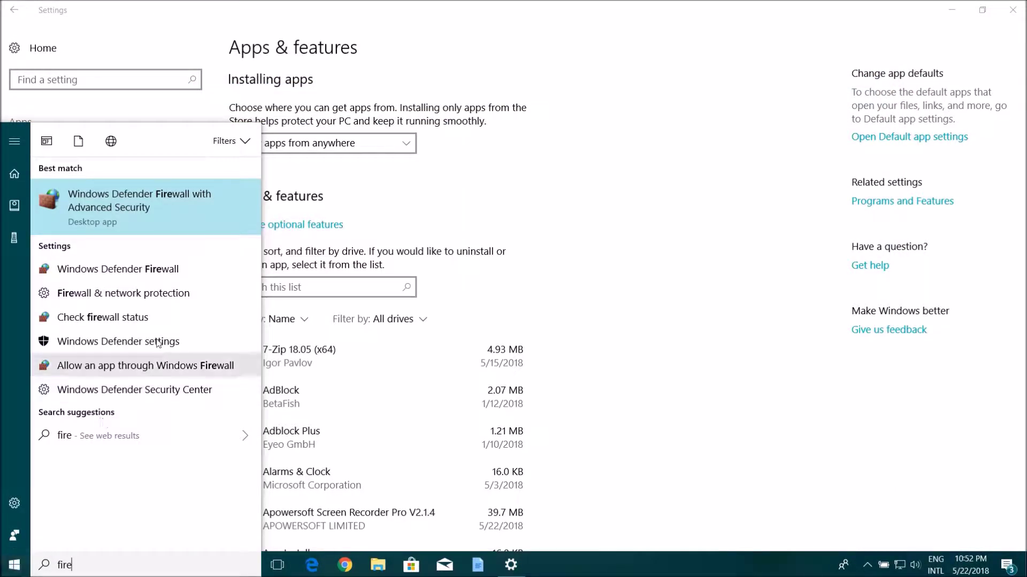
{"action": "left_click", "coordinate": [141, 267]}
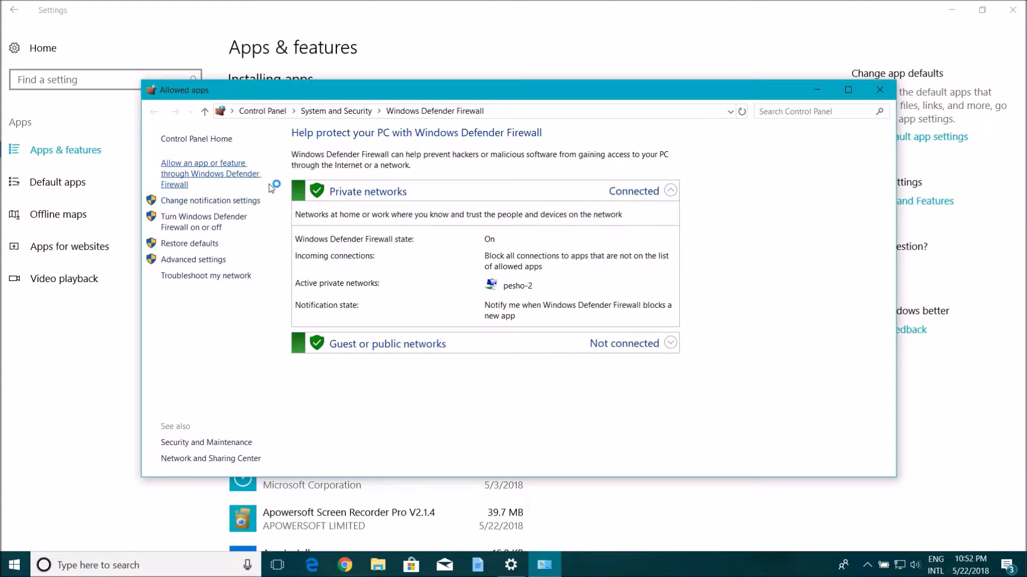
Step: Confirm FTP Server is allowed on private and public networks, then close Firewall and Settings
{"action": "left_click", "coordinate": [685, 181]}
{"action": "scroll", "coordinate": [518, 291], "scroll_direction": "down", "scroll_amount": 6}
{"action": "key", "text": "f"}
{"action": "key", "text": "f"}
{"action": "key", "text": "f"}
{"action": "key", "text": "f"}
{"action": "key", "text": "f"}
{"action": "key", "text": "f"}
{"action": "key", "text": "f"}
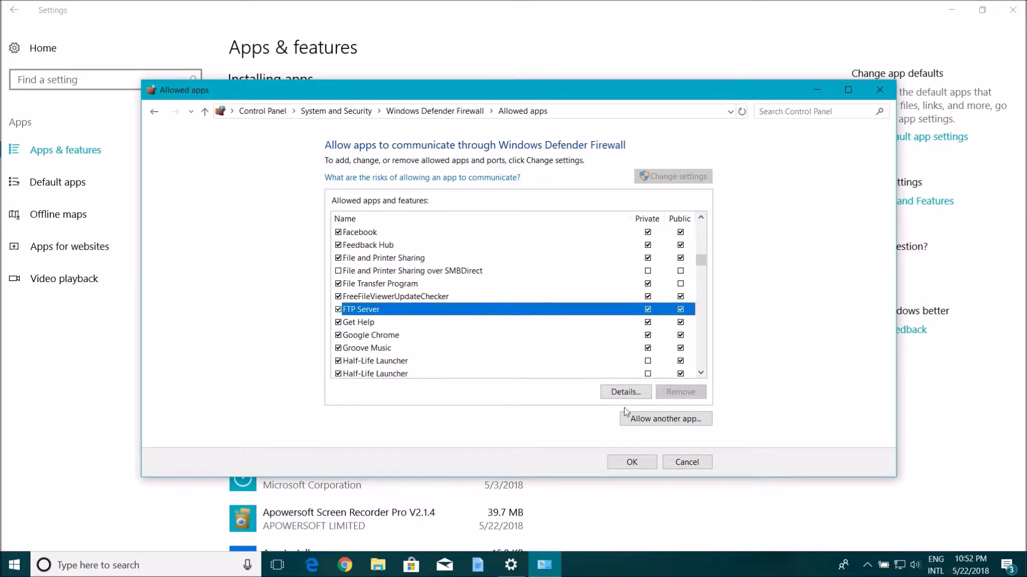
{"action": "left_click", "coordinate": [636, 465]}
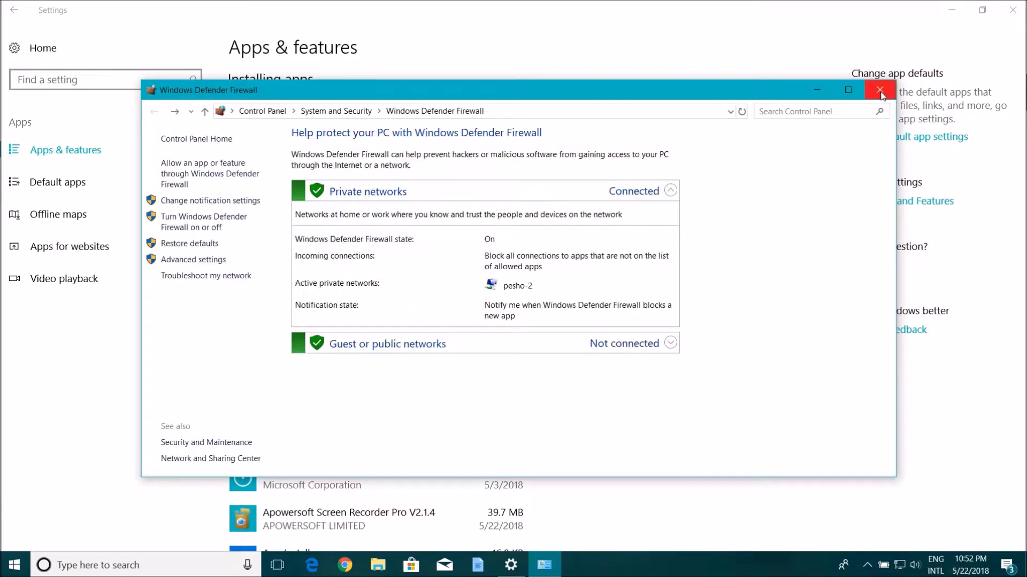
{"action": "left_click", "coordinate": [880, 91]}
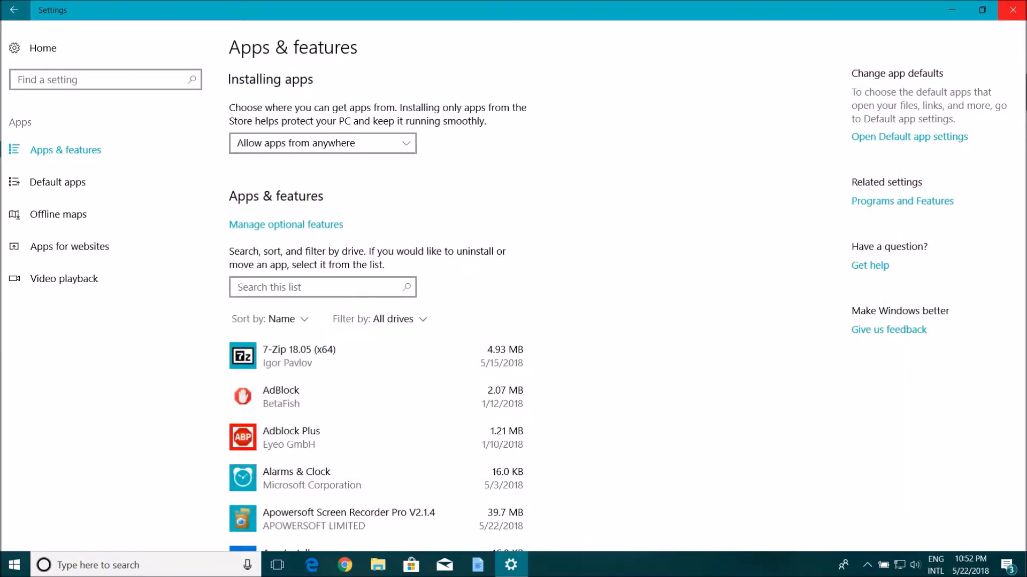
{"action": "key", "text": "alt+F4"}
Step: Launch IIS Manager and expand the Sites list
{"action": "left_click", "coordinate": [14, 565]}
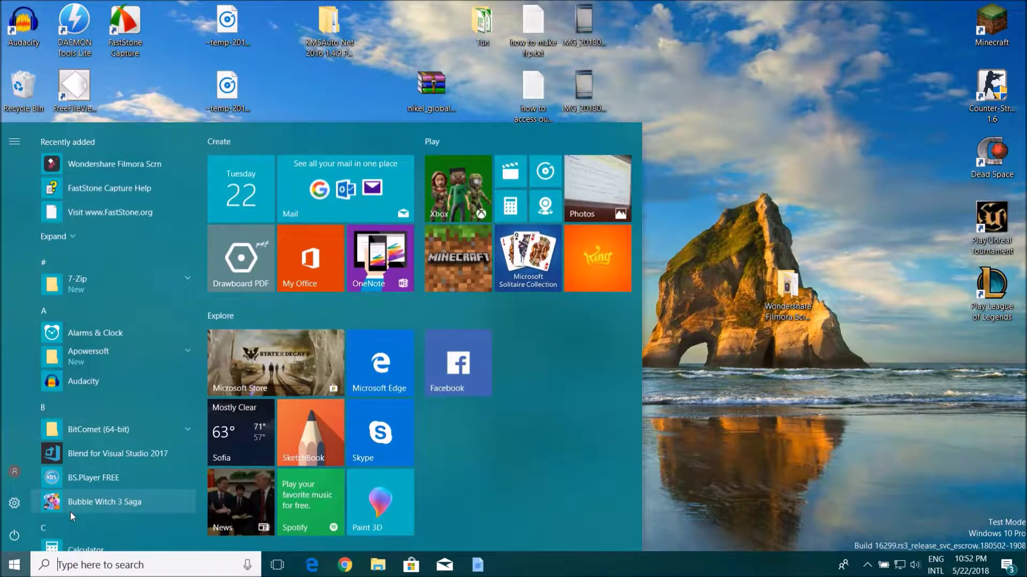
{"action": "type", "text": "iis"}
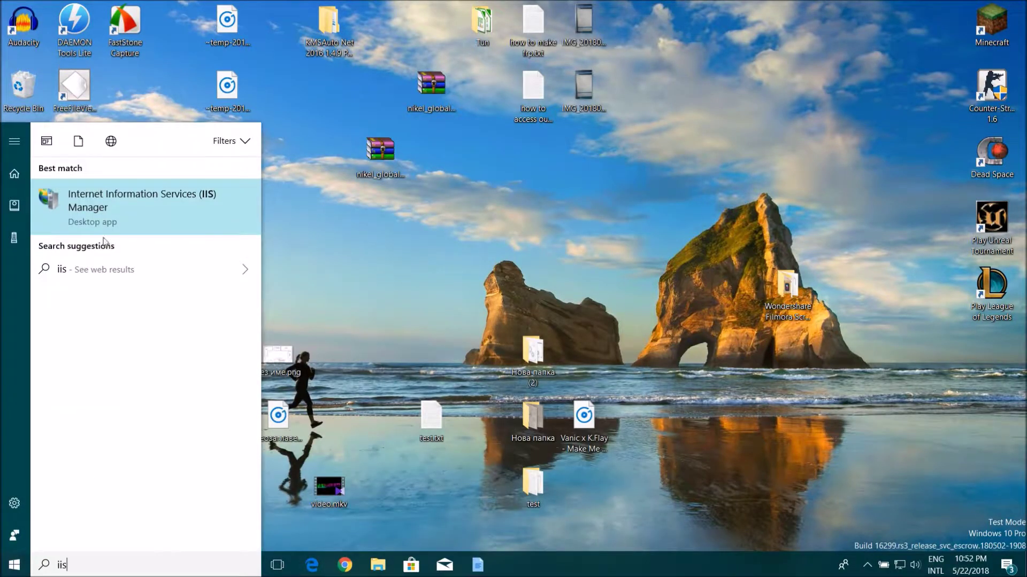
{"action": "left_click", "coordinate": [118, 213]}
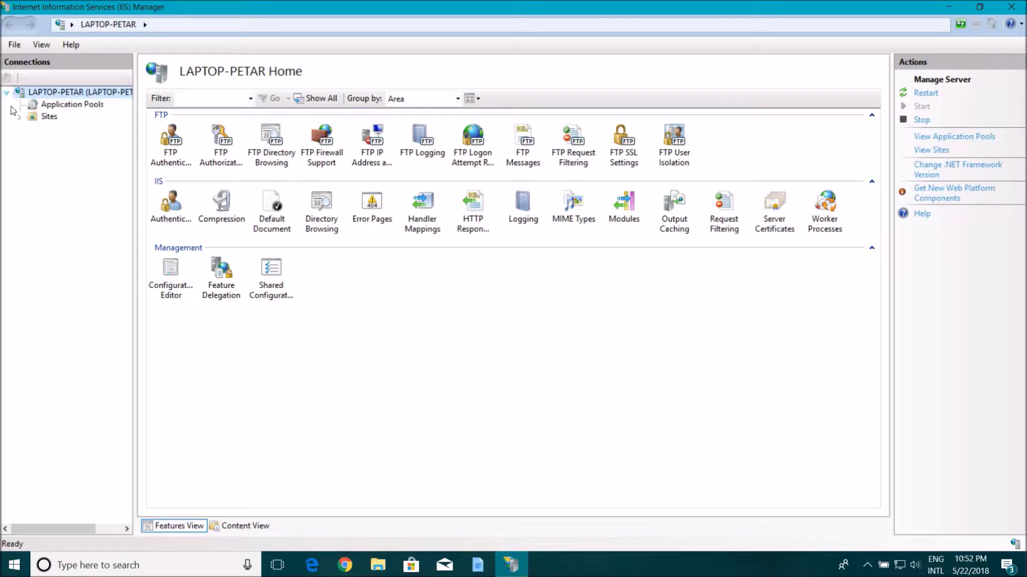
{"action": "left_click", "coordinate": [19, 116]}
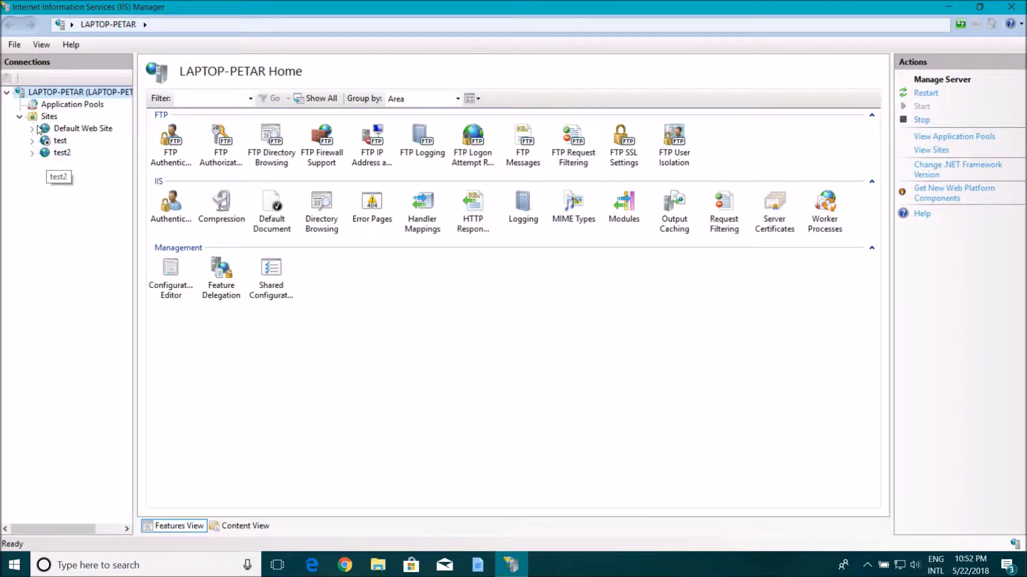
{"action": "left_click", "coordinate": [46, 152]}
Step: Remove the test and test2 sites, confirming each deletion
{"action": "right_click", "coordinate": [45, 144]}
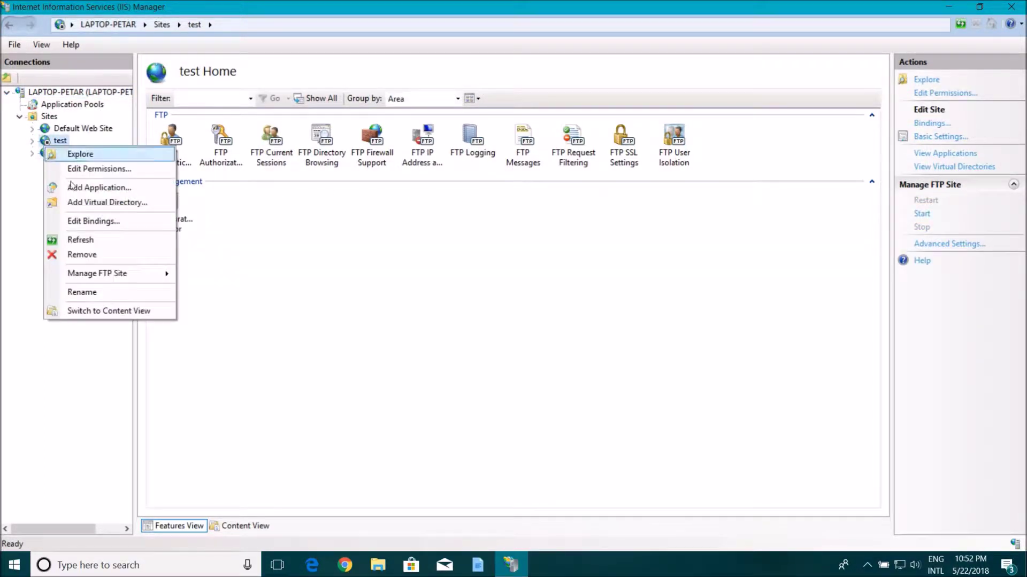
{"action": "left_click", "coordinate": [92, 256]}
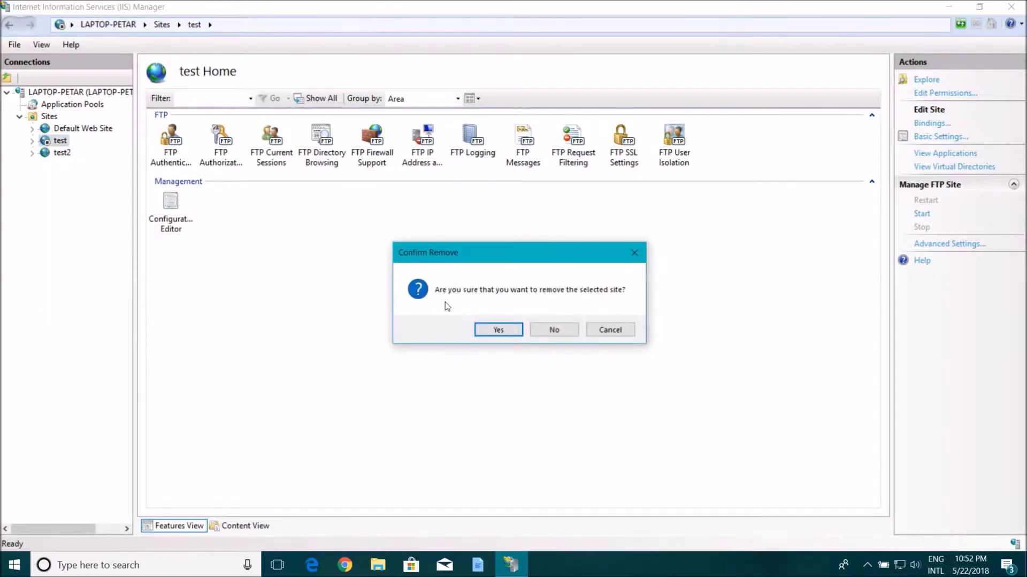
{"action": "left_click", "coordinate": [488, 330]}
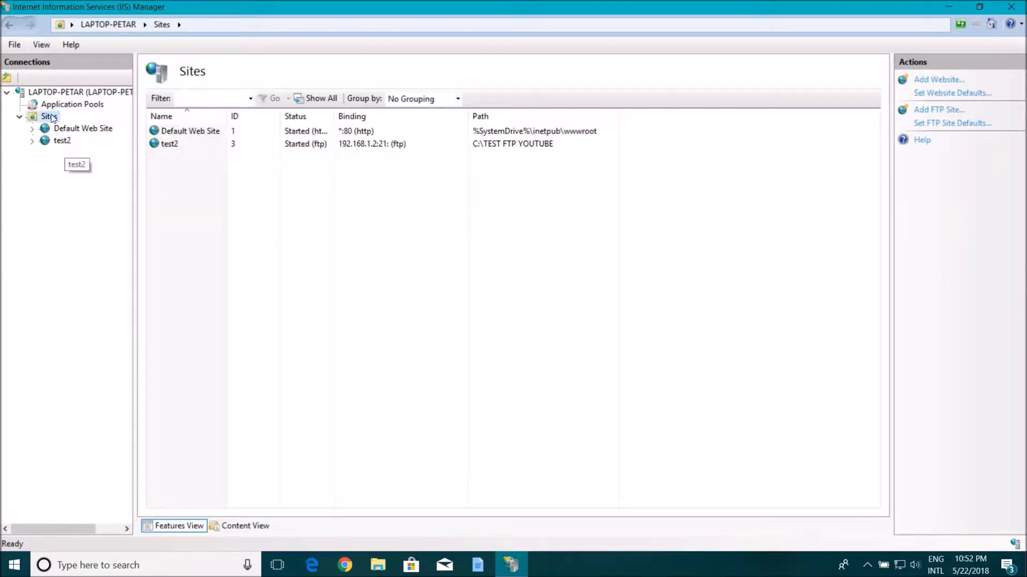
{"action": "right_click", "coordinate": [62, 141]}
{"action": "left_click", "coordinate": [127, 252]}
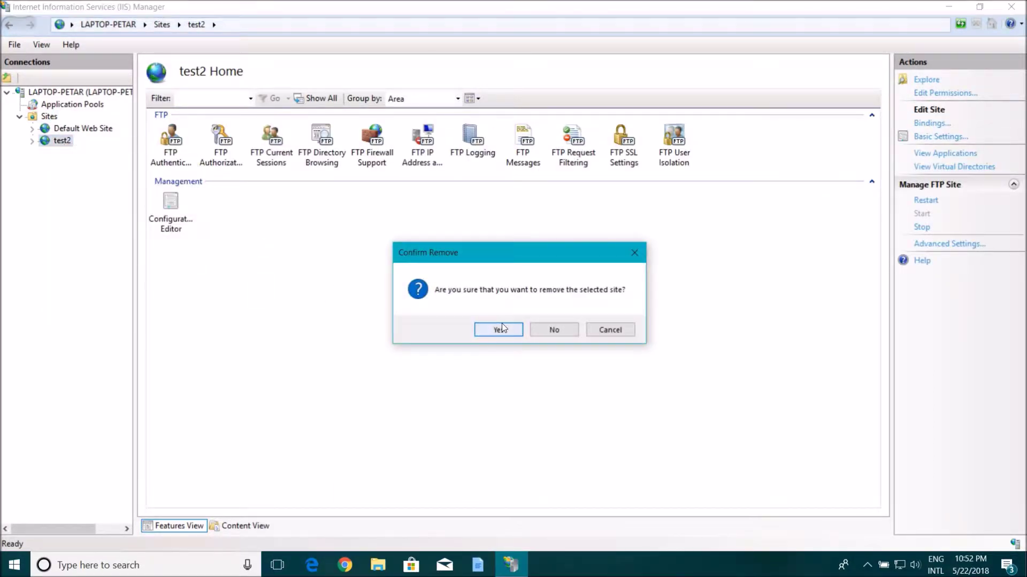
{"action": "key", "text": "Return"}
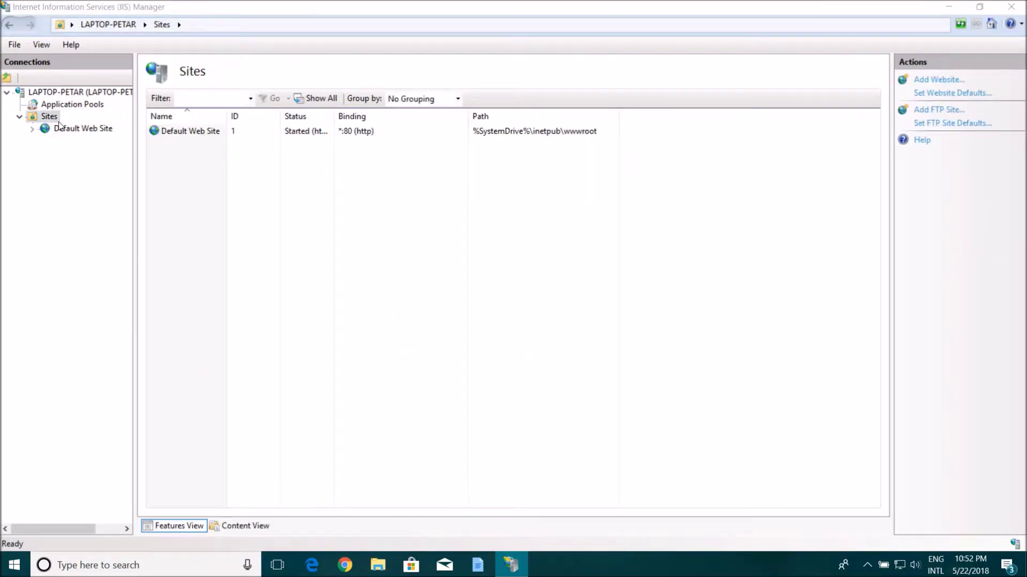
Step: Start the Add FTP Site wizard for a new site named test
{"action": "right_click", "coordinate": [53, 116]}
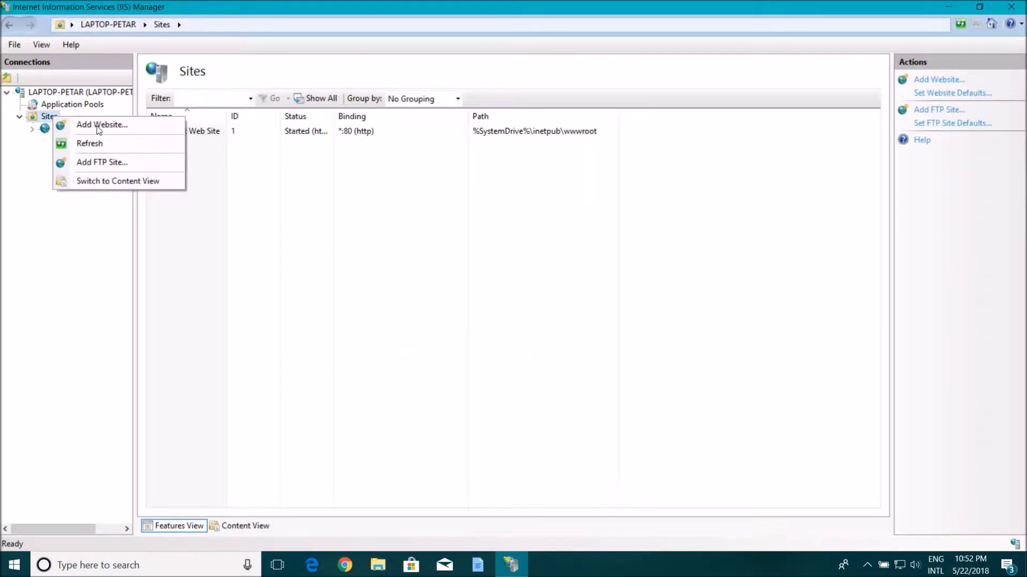
{"action": "left_click", "coordinate": [107, 162]}
{"action": "key", "text": "super+e"}
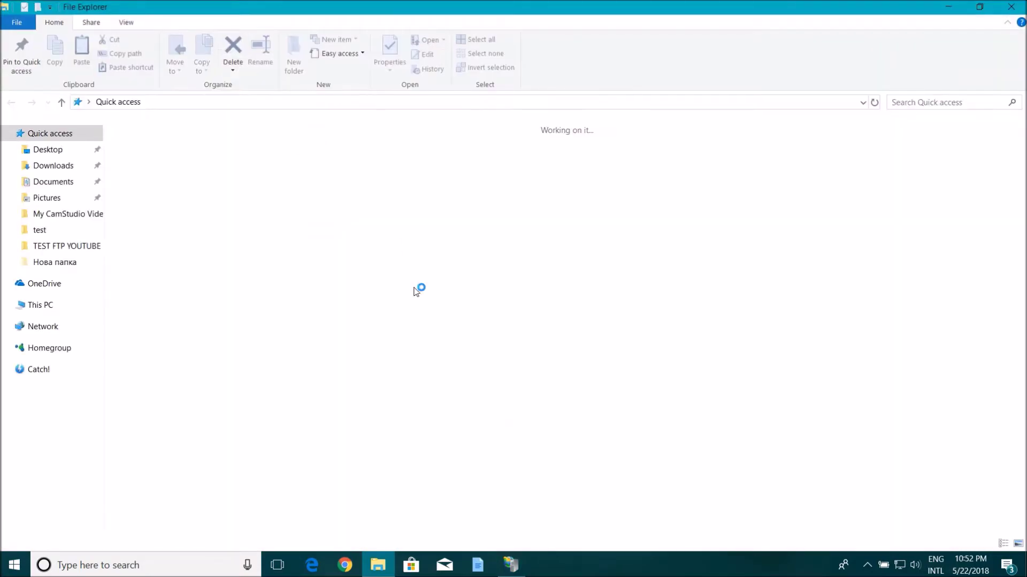
{"action": "left_click", "coordinate": [380, 561]}
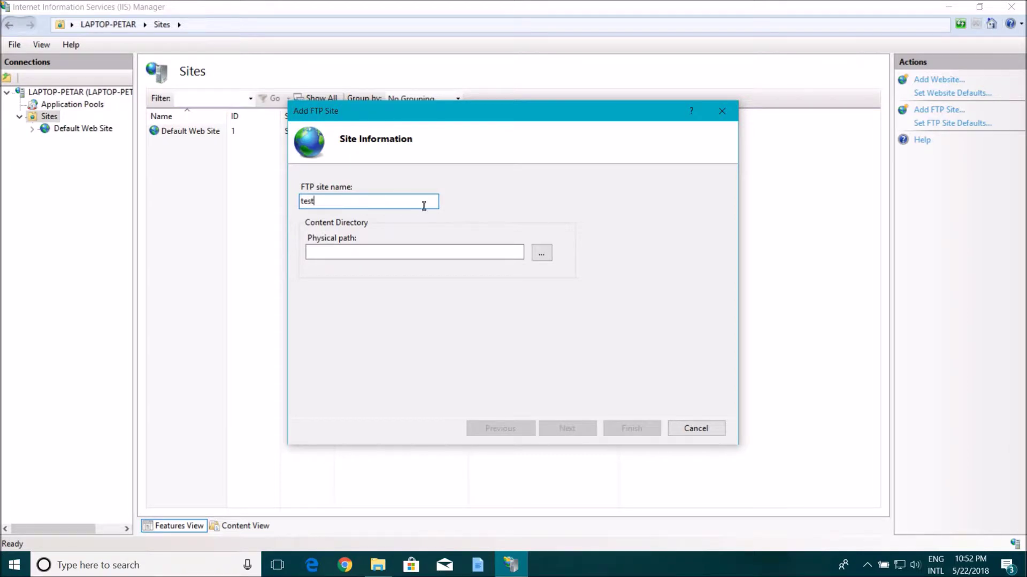
Step: Browse to C:\TEST FTP YOUTUBE and set it as the site's physical path
{"action": "left_click", "coordinate": [542, 253]}
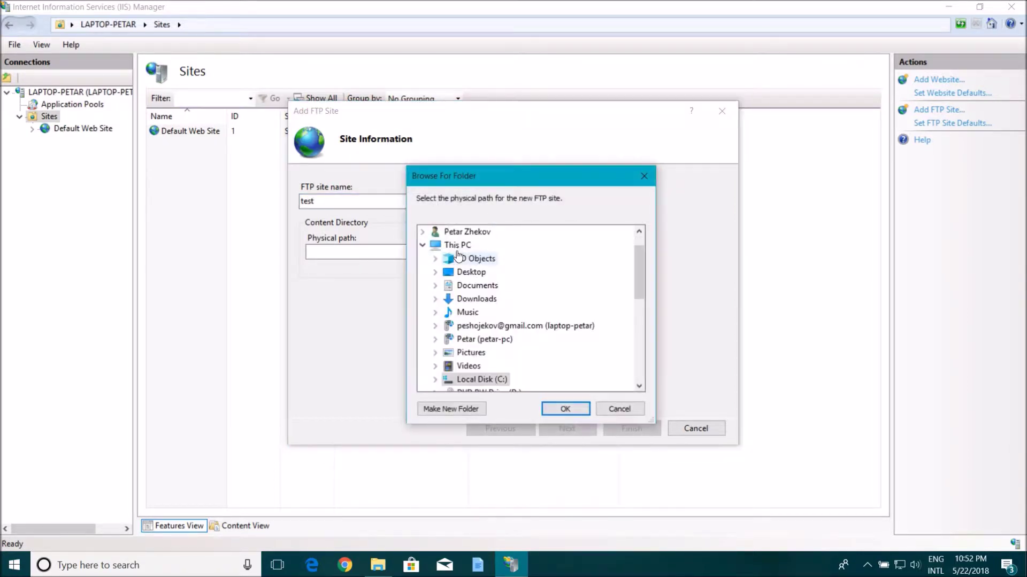
{"action": "scroll", "coordinate": [527, 321], "scroll_direction": "down", "scroll_amount": 2}
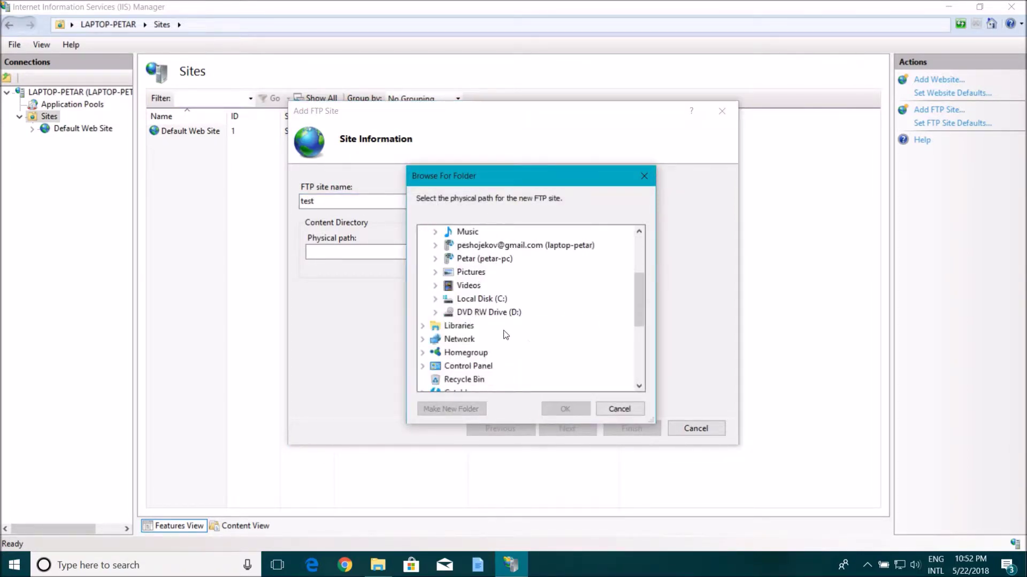
{"action": "double_click", "coordinate": [468, 285]}
{"action": "double_click", "coordinate": [481, 367]}
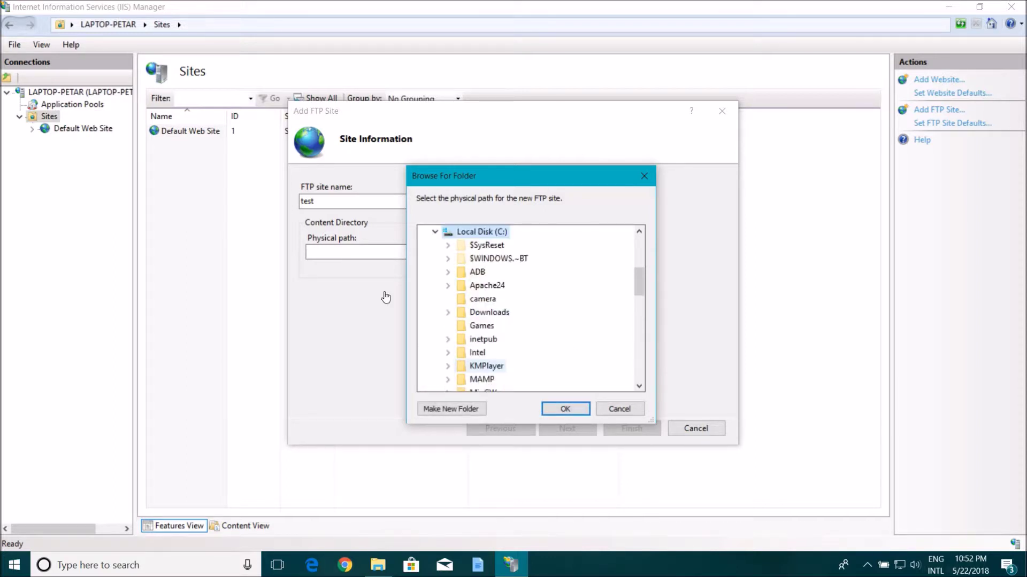
{"action": "scroll", "coordinate": [542, 350], "scroll_direction": "down", "scroll_amount": 5}
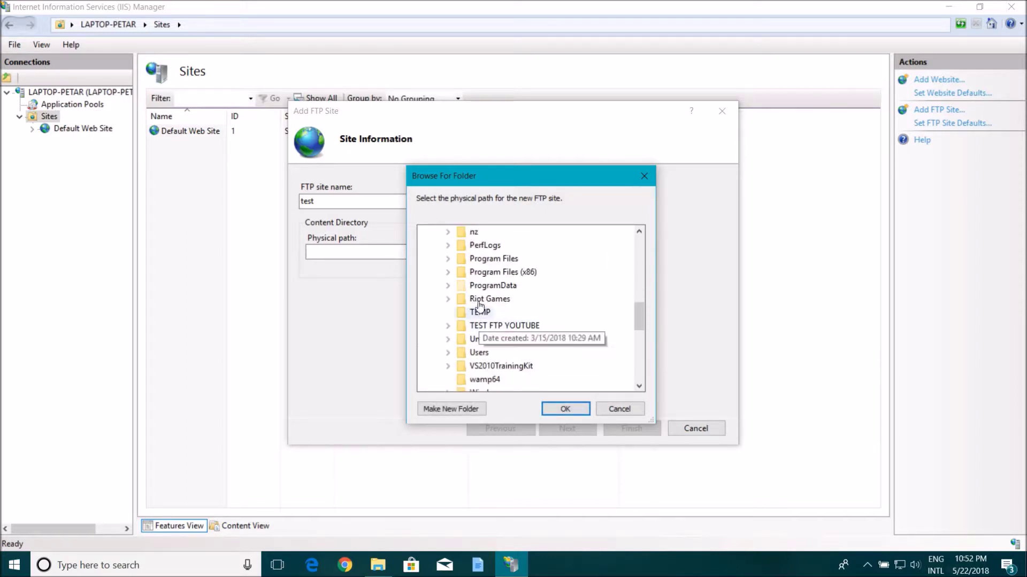
{"action": "scroll", "coordinate": [508, 291], "scroll_direction": "up", "scroll_amount": 1}
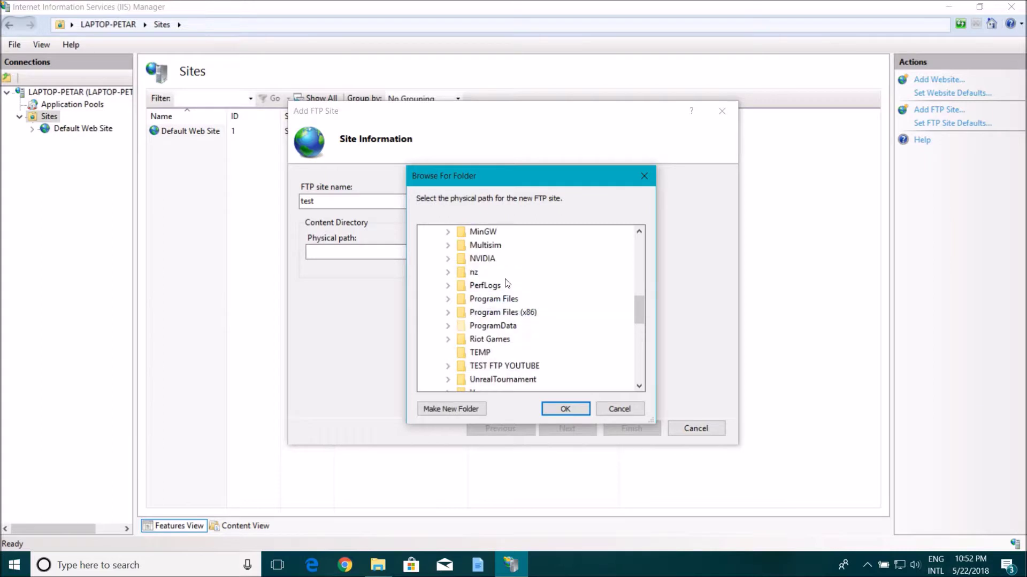
{"action": "scroll", "coordinate": [518, 304], "scroll_direction": "down", "scroll_amount": 2}
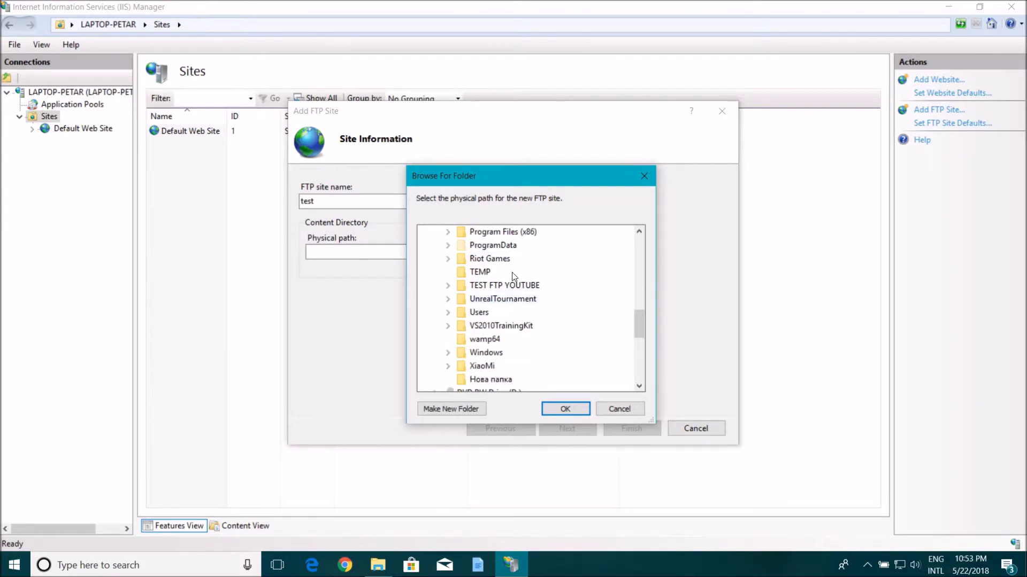
{"action": "scroll", "coordinate": [522, 291], "scroll_direction": "up", "scroll_amount": 3}
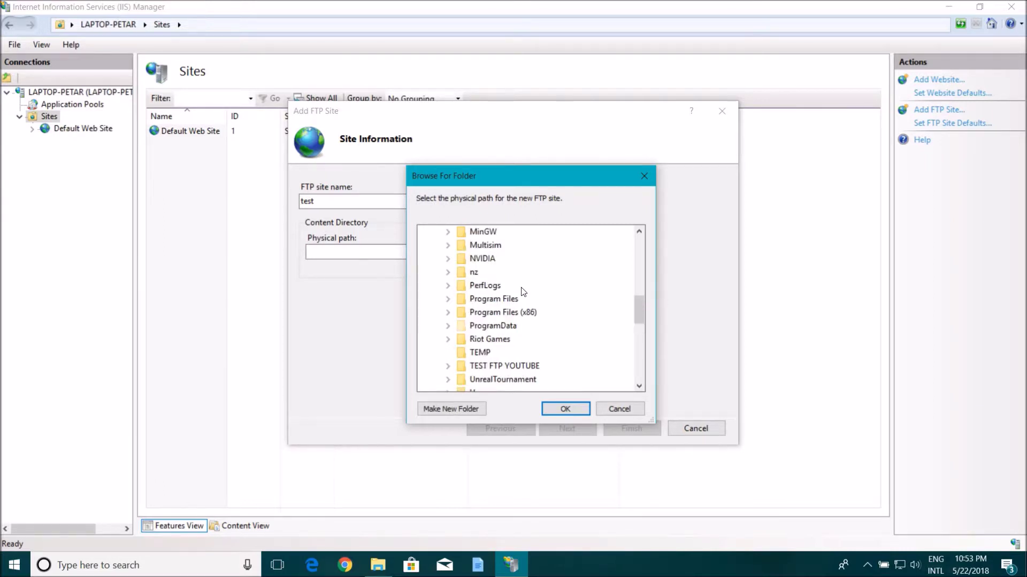
{"action": "scroll", "coordinate": [522, 291], "scroll_direction": "up", "scroll_amount": 3}
{"action": "double_click", "coordinate": [486, 285]}
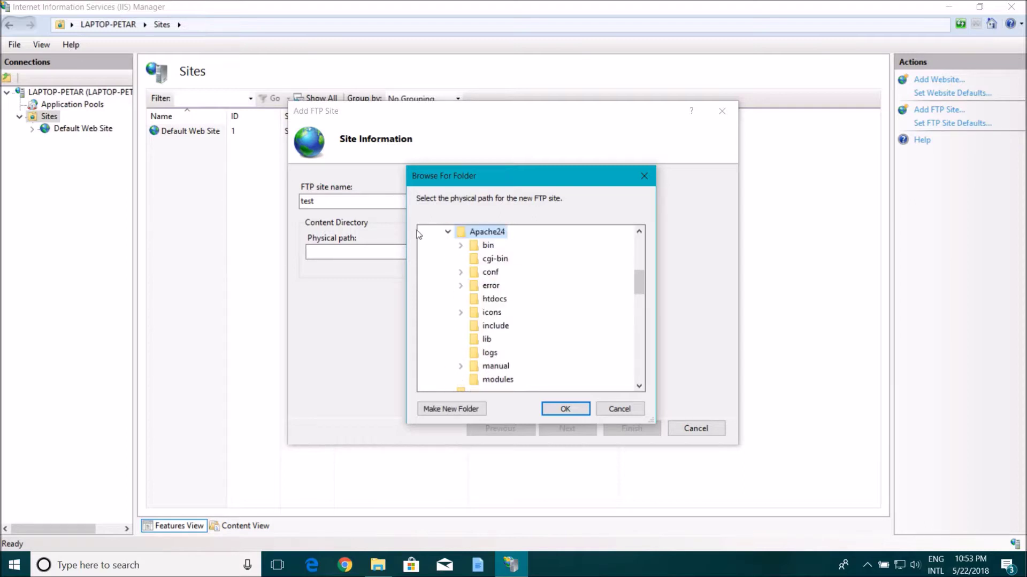
{"action": "scroll", "coordinate": [511, 268], "scroll_direction": "down", "scroll_amount": 10}
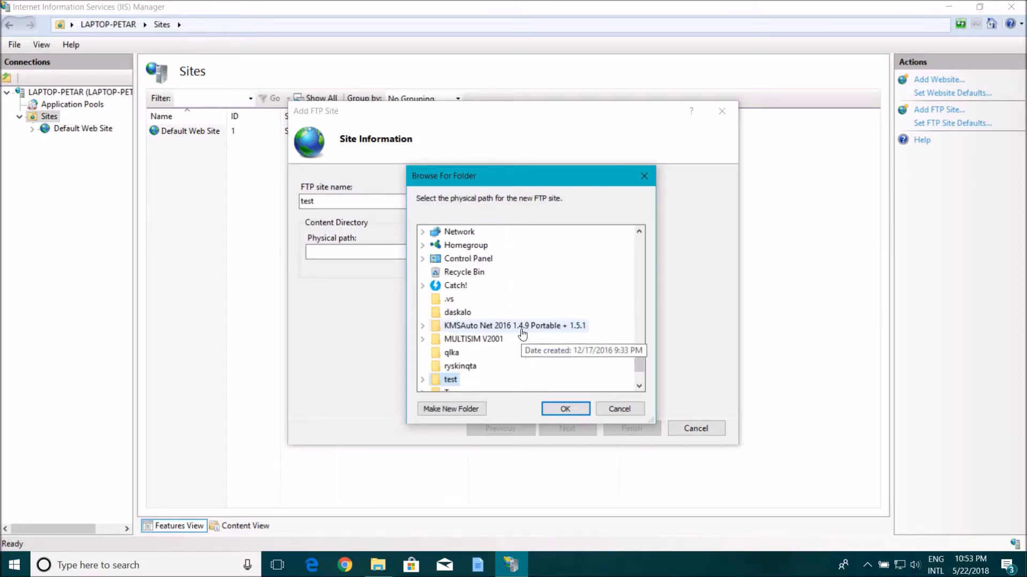
{"action": "key", "text": "t"}
{"action": "key", "text": "t"}
{"action": "key", "text": "t"}
{"action": "key", "text": "t"}
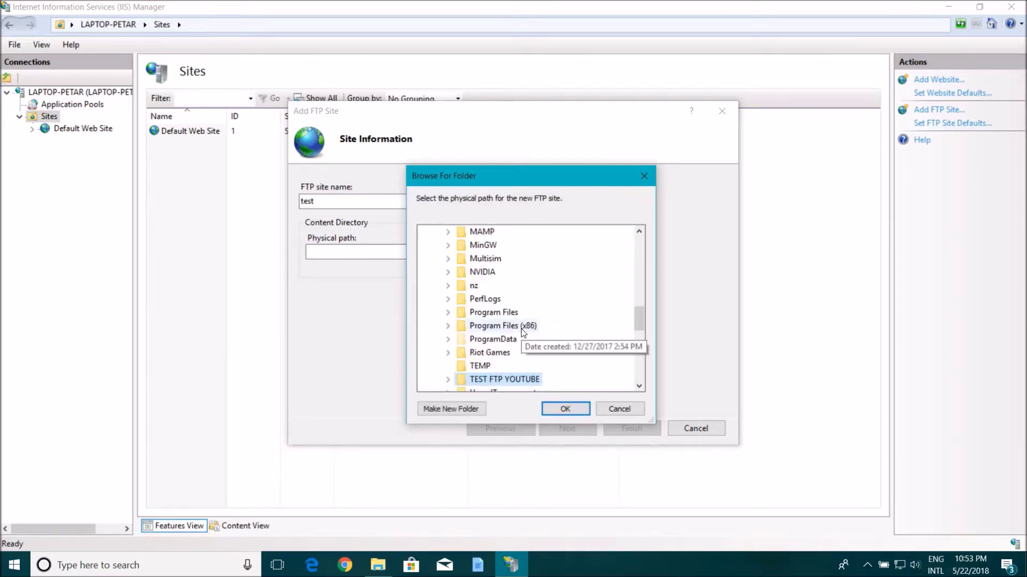
{"action": "key", "text": "t"}
{"action": "key", "text": "t"}
{"action": "key", "text": "t"}
{"action": "key", "text": "t"}
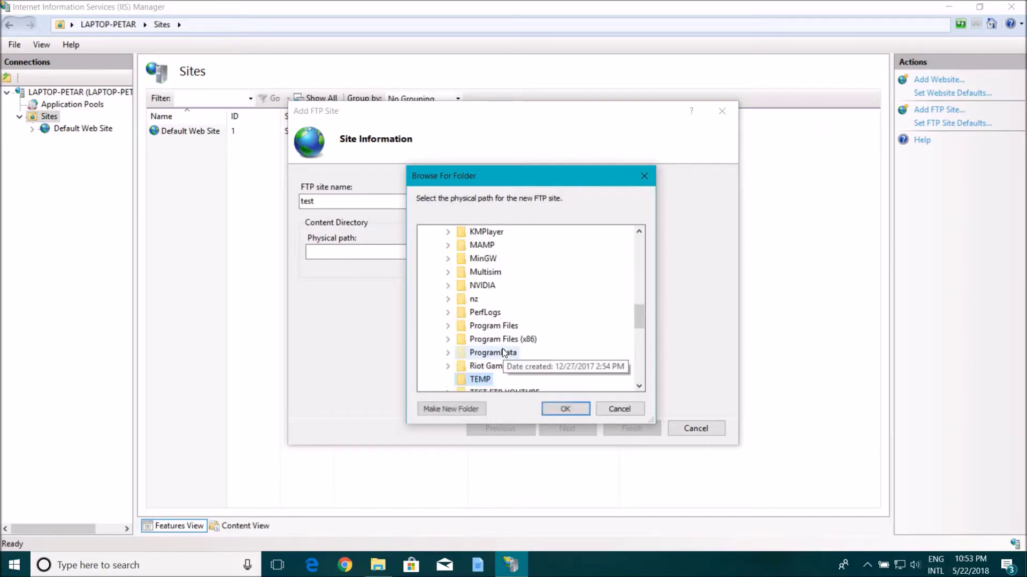
{"action": "left_click", "coordinate": [555, 405]}
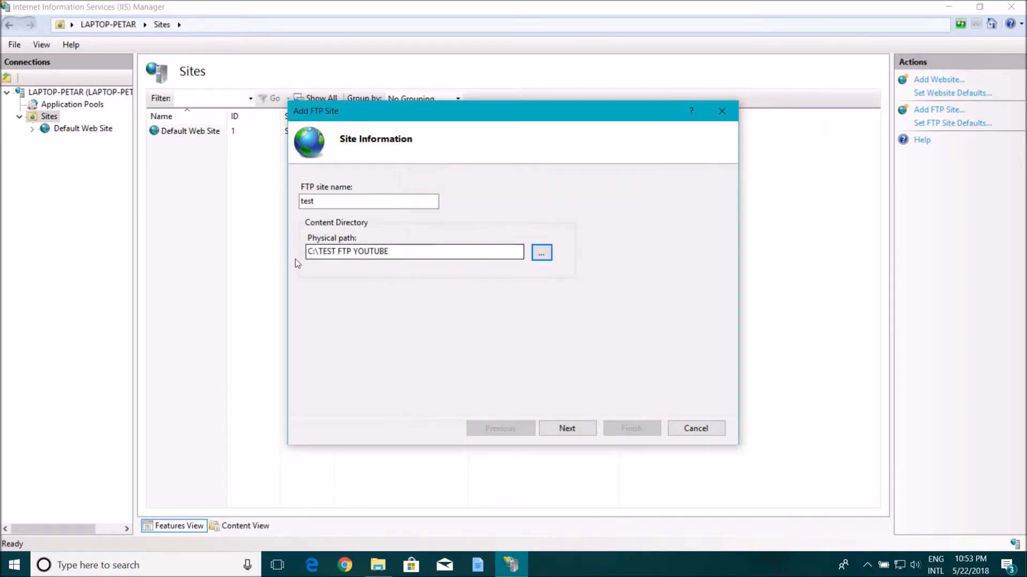
{"action": "left_click_drag", "start_coordinate": [408, 252], "coordinate": [326, 256]}
Step: Bind the site to IP 192.168.1.2 with No SSL
{"action": "left_click", "coordinate": [554, 426]}
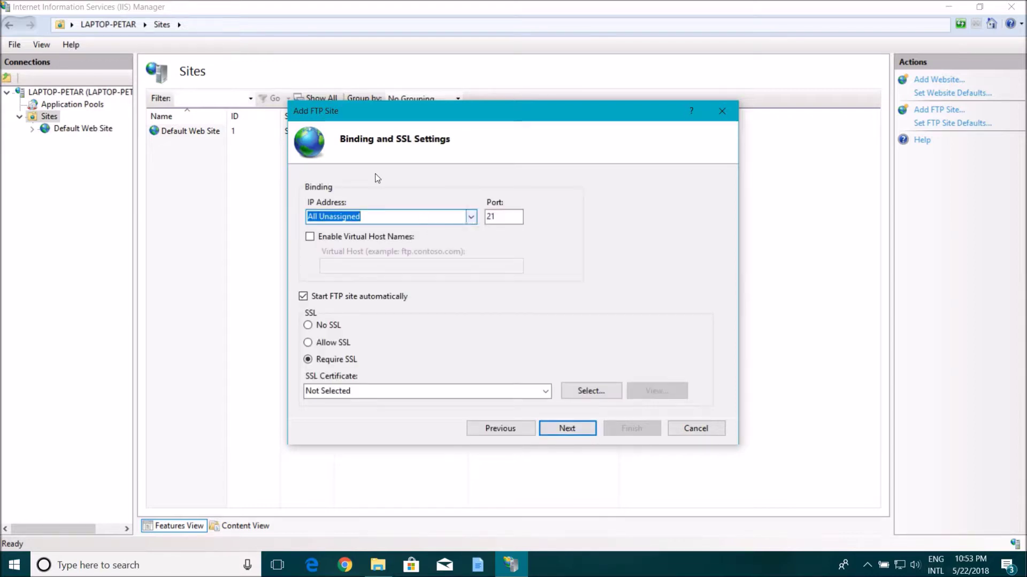
{"action": "left_click", "coordinate": [386, 217]}
{"action": "left_click", "coordinate": [369, 238]}
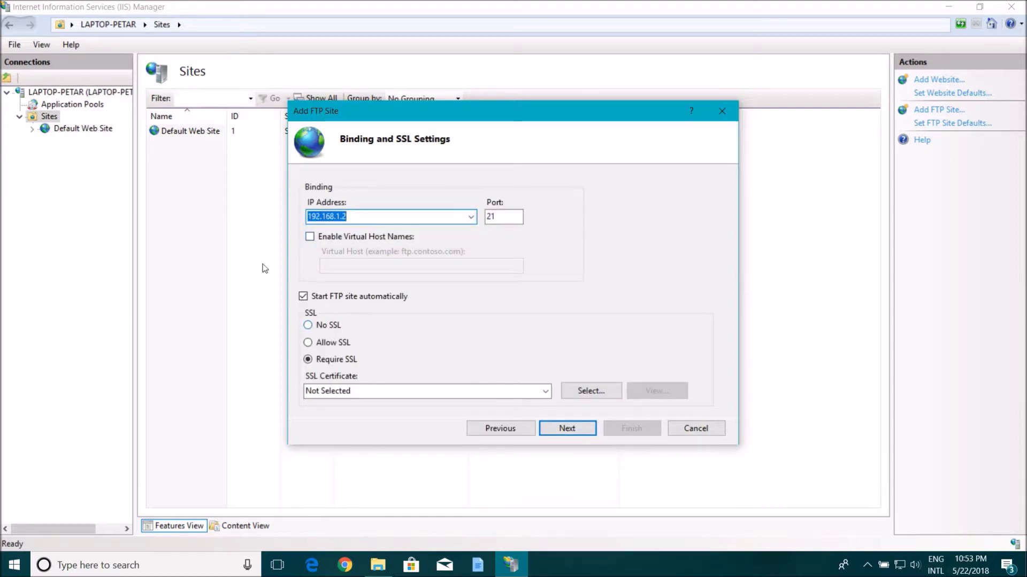
{"action": "left_click", "coordinate": [326, 326]}
{"action": "left_click", "coordinate": [575, 427]}
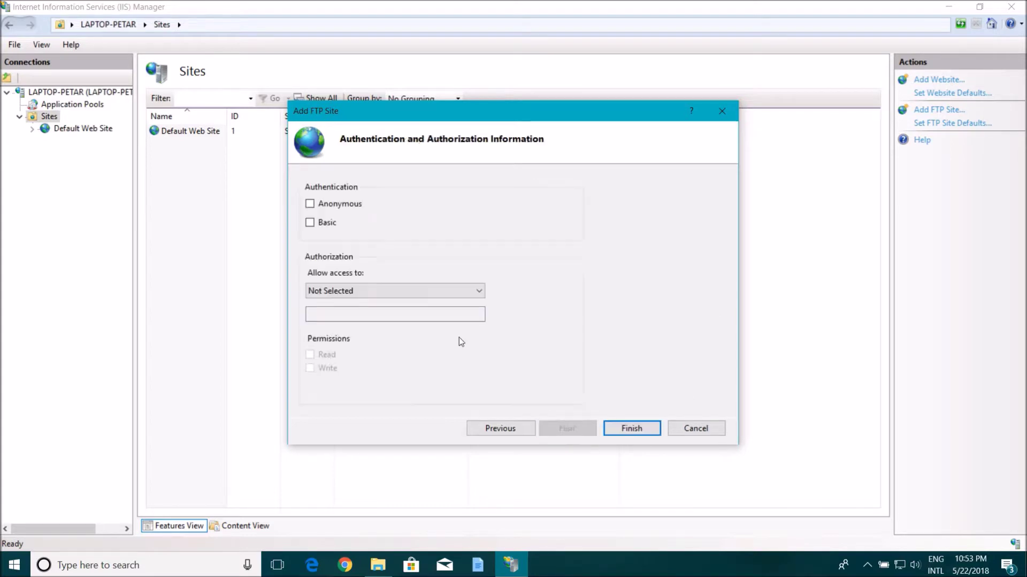
Step: Use basic authentication, allow a specified user Read and Write access, and finish the site
{"action": "left_click", "coordinate": [354, 292]}
{"action": "left_click", "coordinate": [354, 345]}
{"action": "left_click", "coordinate": [347, 318]}
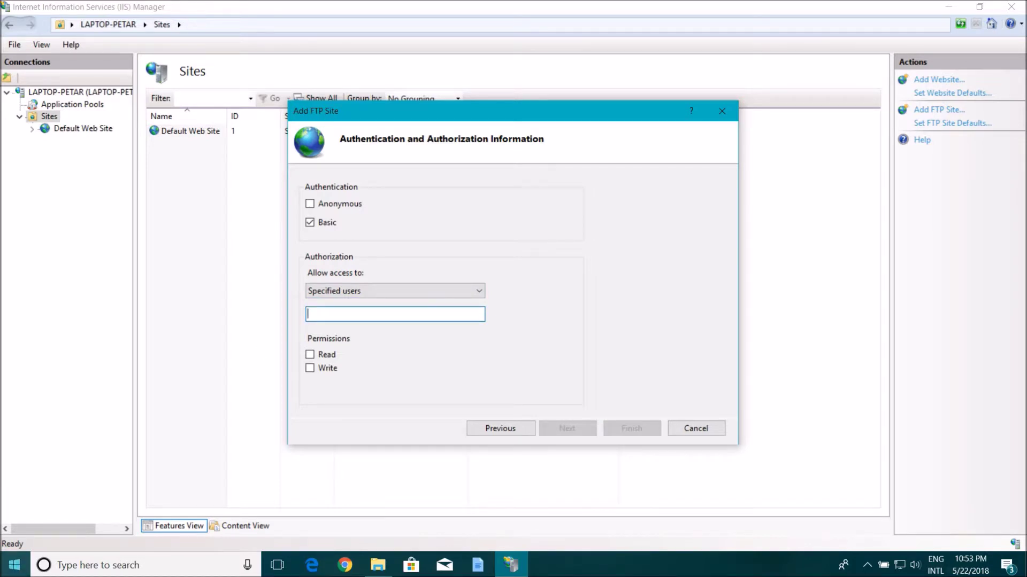
{"action": "left_click", "coordinate": [14, 565]}
{"action": "left_click", "coordinate": [23, 473]}
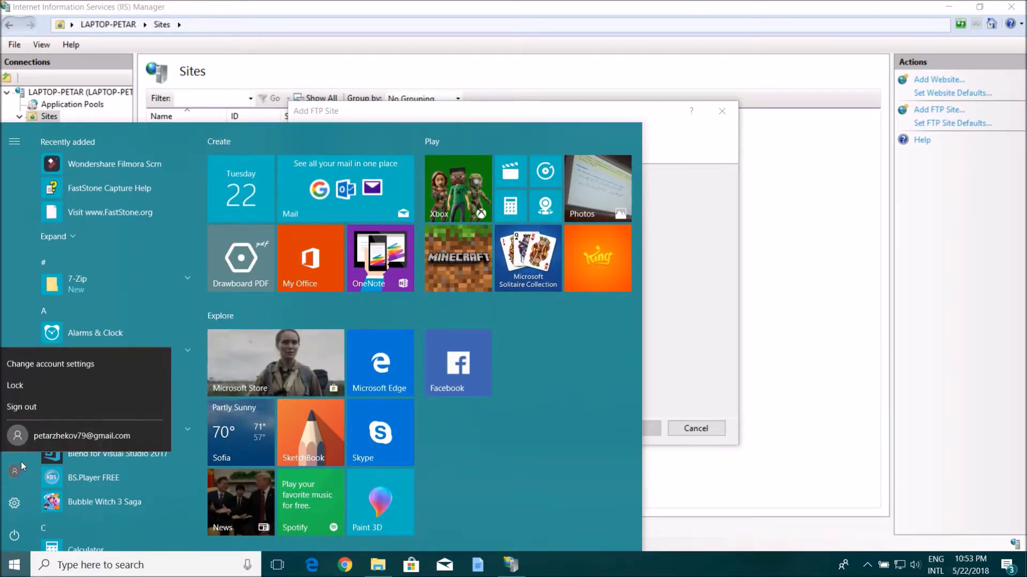
{"action": "key", "text": "Escape"}
{"action": "key", "text": "Escape"}
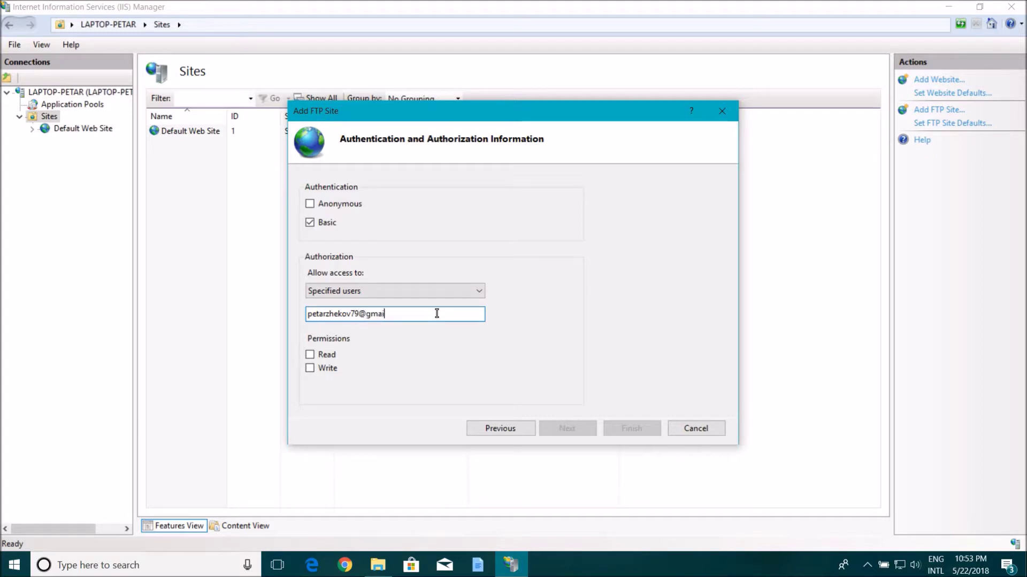
{"action": "left_click", "coordinate": [325, 356]}
{"action": "left_click", "coordinate": [325, 369]}
{"action": "left_click", "coordinate": [623, 430]}
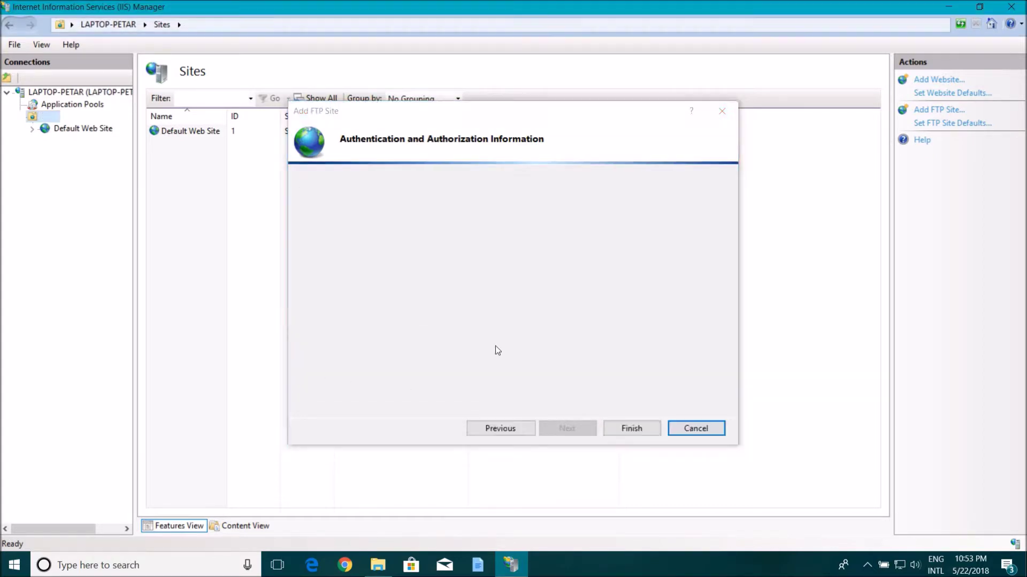
{"action": "left_click", "coordinate": [158, 144]}
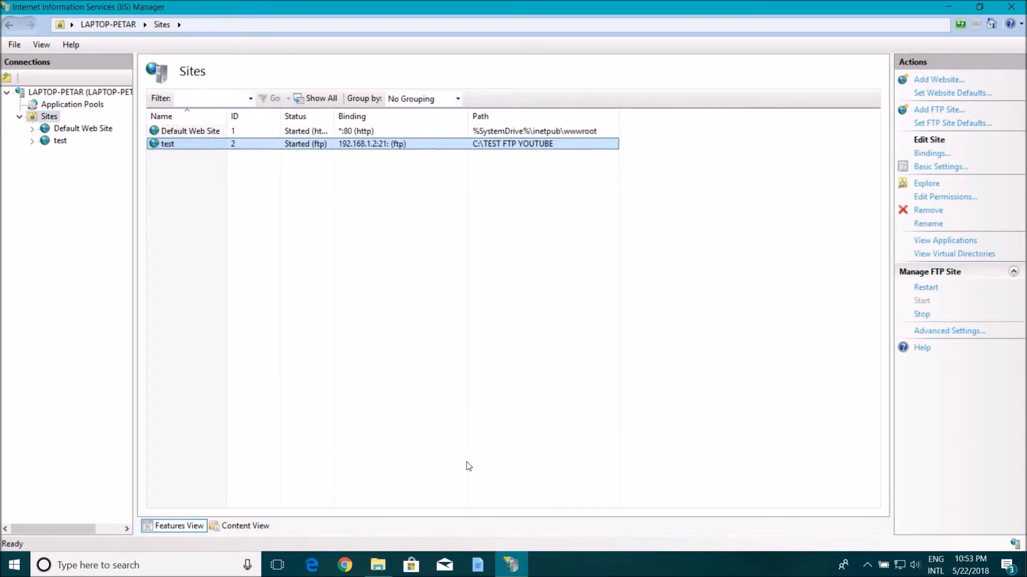
Step: Open this is test.txt in C:\TEST FTP YOUTUBE, edit it, and save the changes
{"action": "left_click", "coordinate": [377, 566]}
{"action": "left_click", "coordinate": [64, 248]}
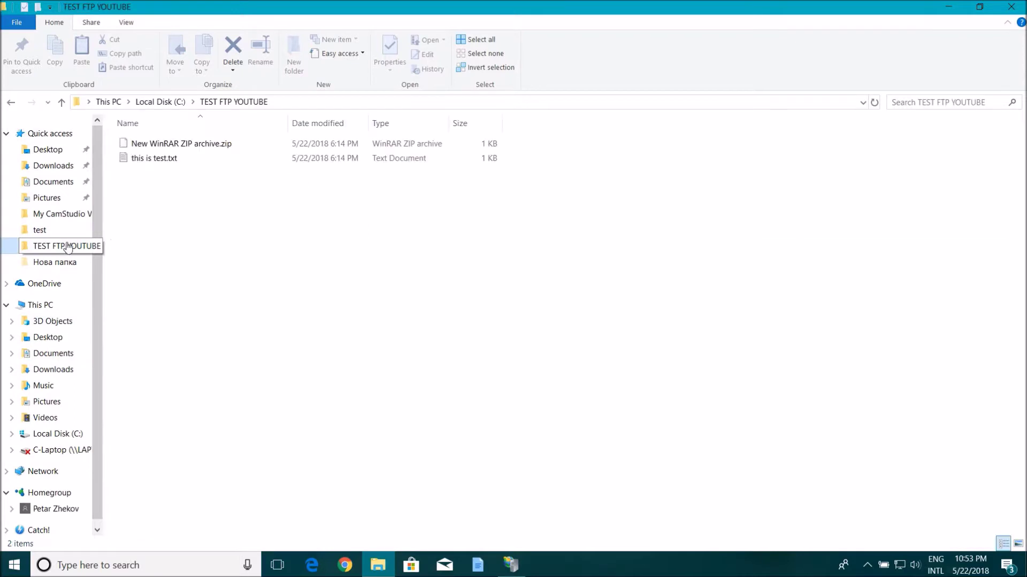
{"action": "double_click", "coordinate": [145, 160]}
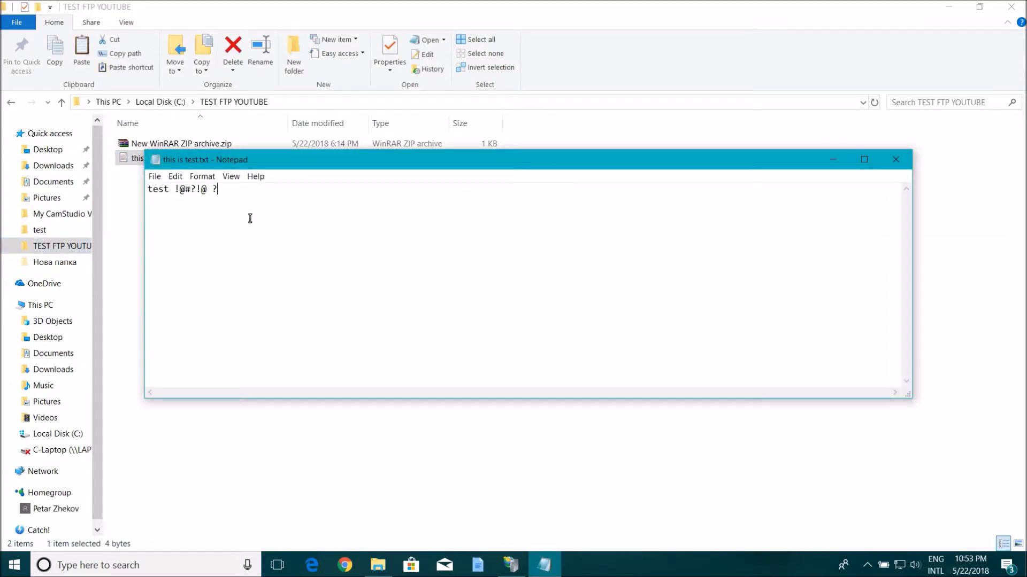
{"action": "left_click", "coordinate": [895, 159]}
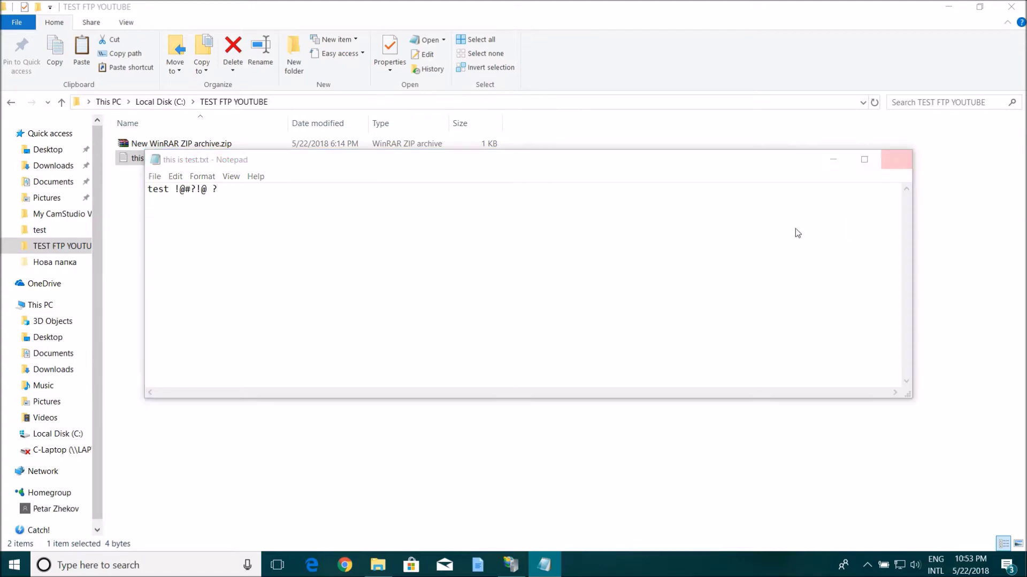
{"action": "left_click", "coordinate": [472, 294]}
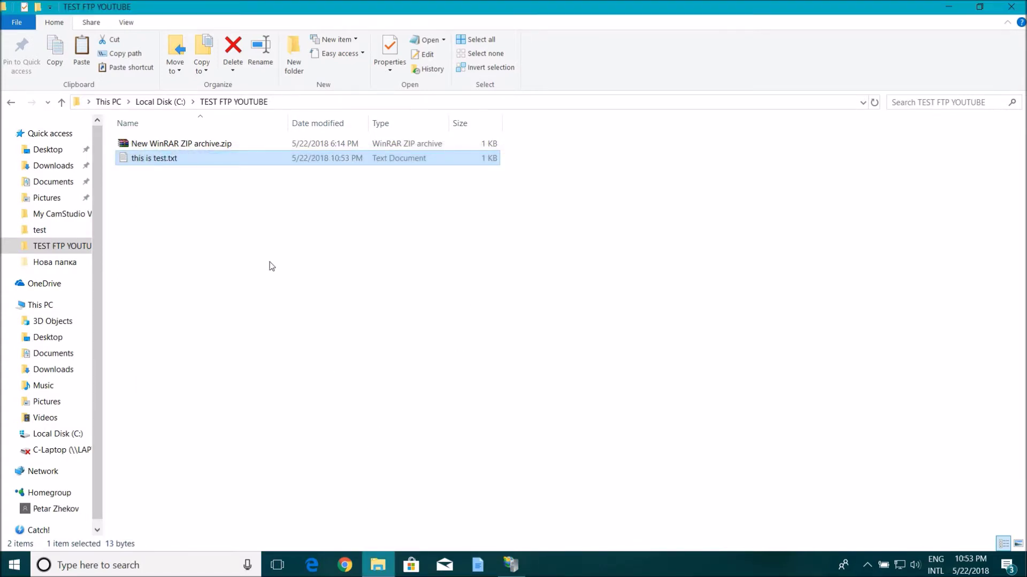
{"action": "left_click", "coordinate": [315, 100]}
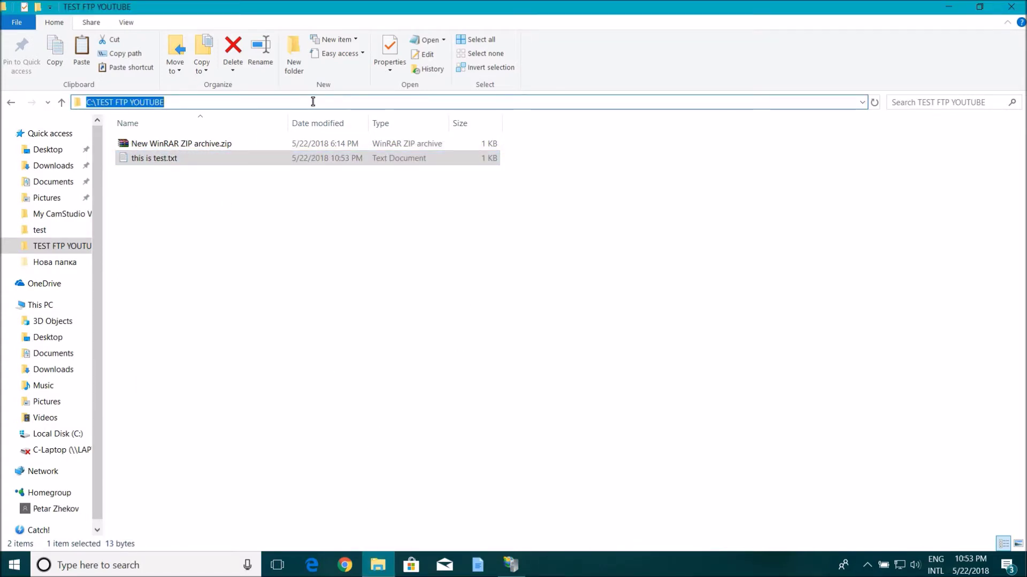
Step: Go to ftp://192.168.1.2 in File Explorer and log on with the account credentials
{"action": "type", "text": "ftp."}
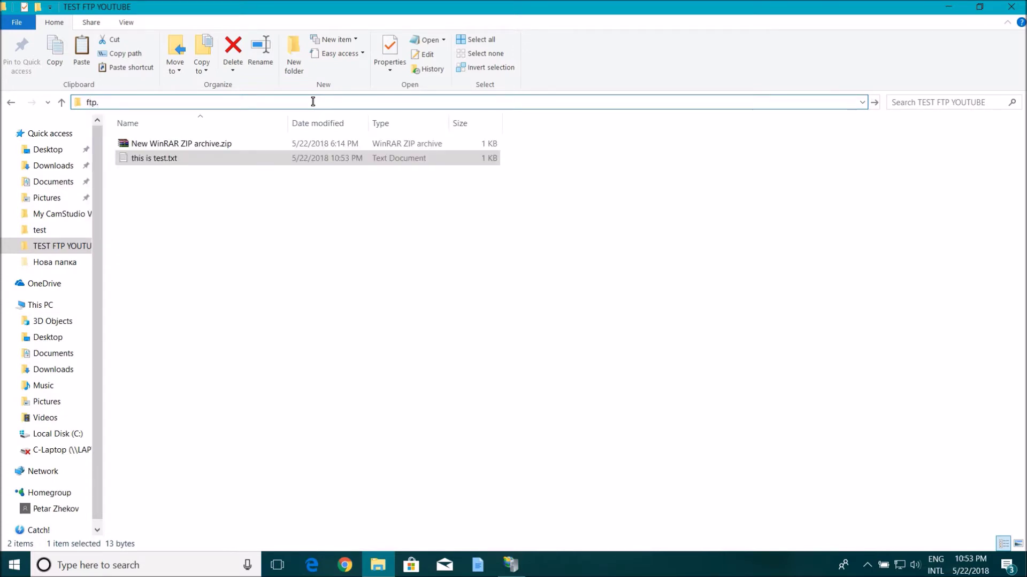
{"action": "key", "text": "BackSpace"}
{"action": "key", "text": "Down"}
{"action": "key", "text": "Return"}
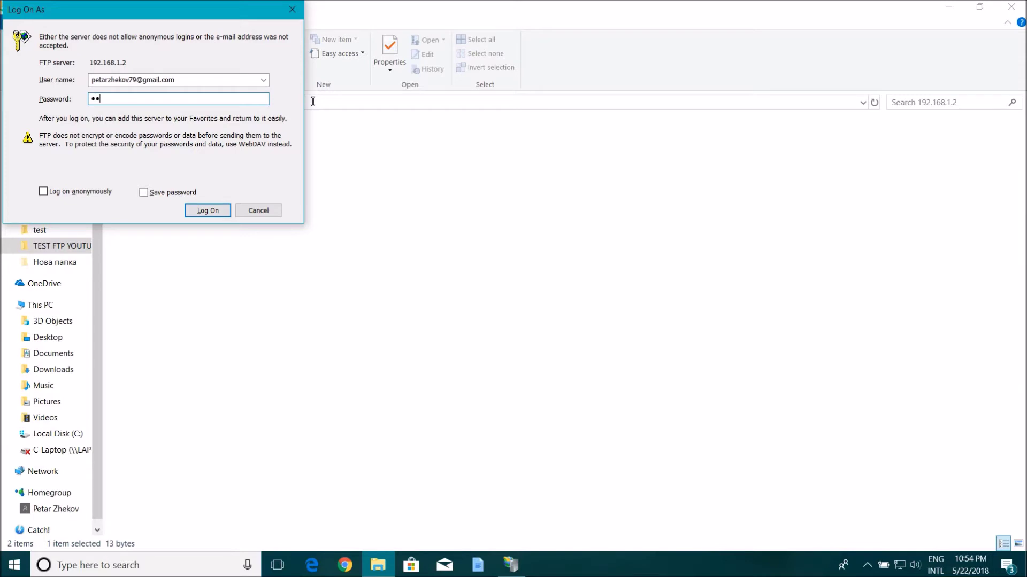
{"action": "key", "text": "Return"}
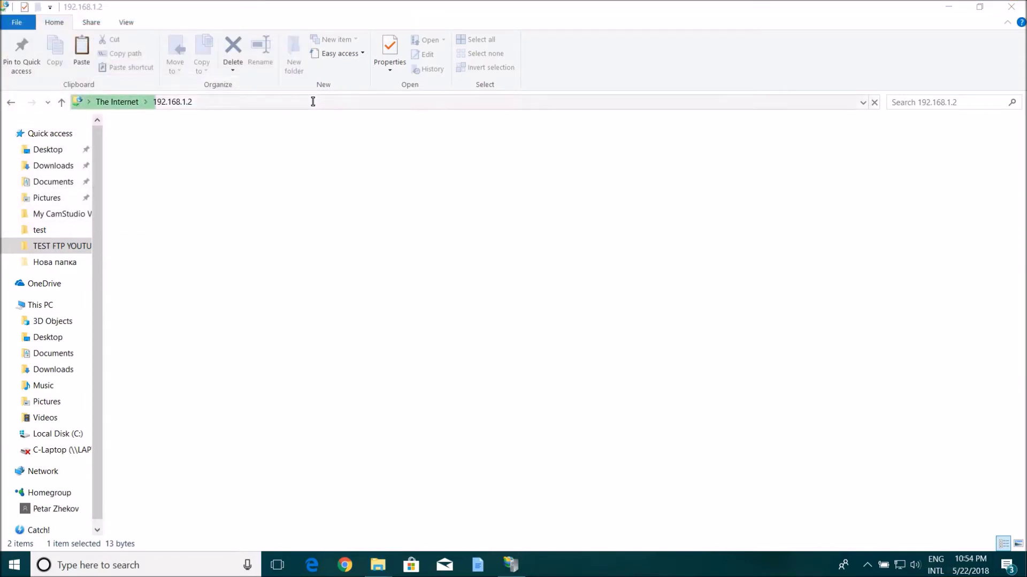
Step: Try opening this is test.txt from the FTP folder, then launch Chrome and return to IIS Manager
{"action": "double_click", "coordinate": [343, 153]}
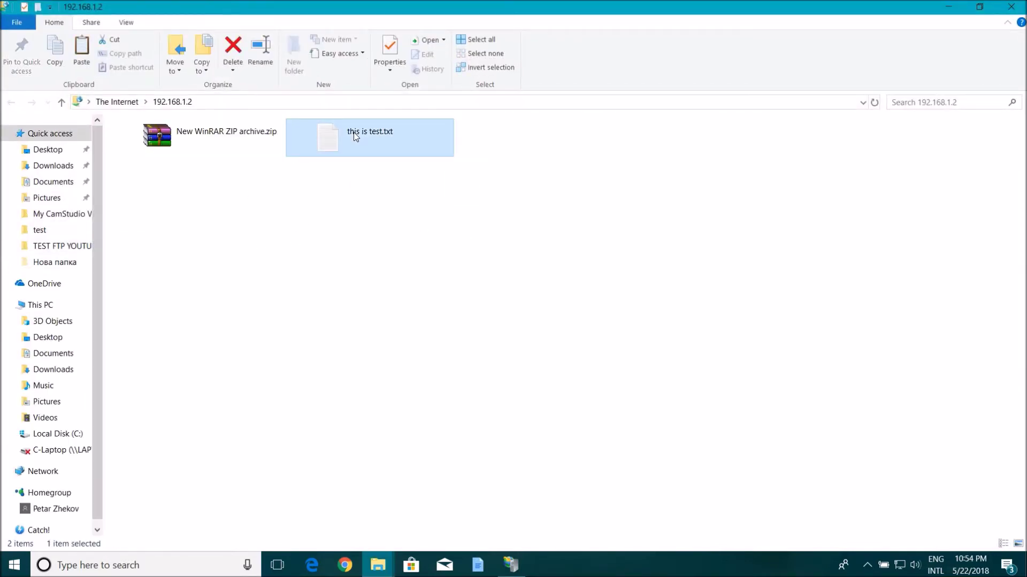
{"action": "left_click", "coordinate": [736, 292]}
{"action": "left_click", "coordinate": [485, 281]}
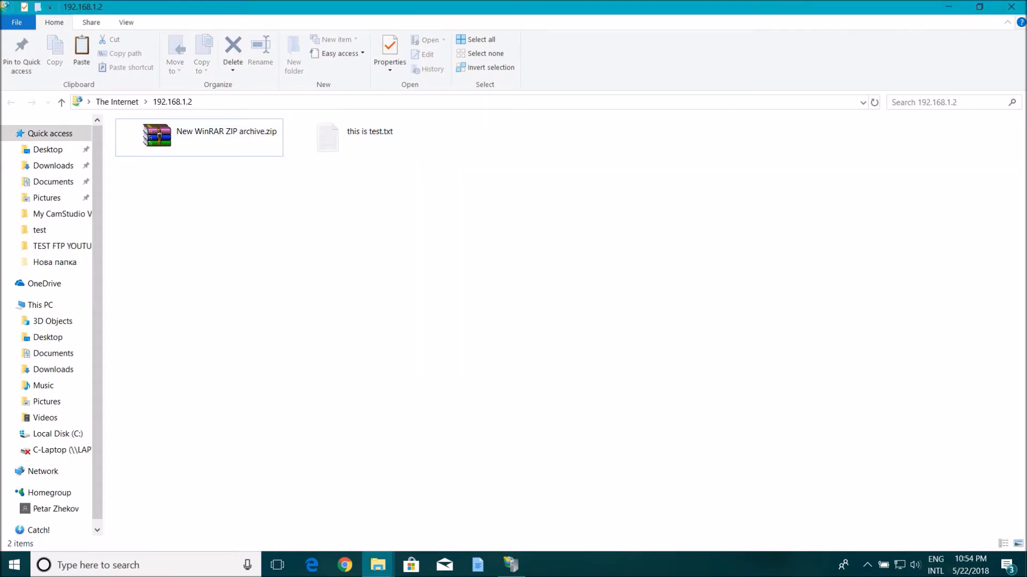
{"action": "left_click", "coordinate": [342, 570]}
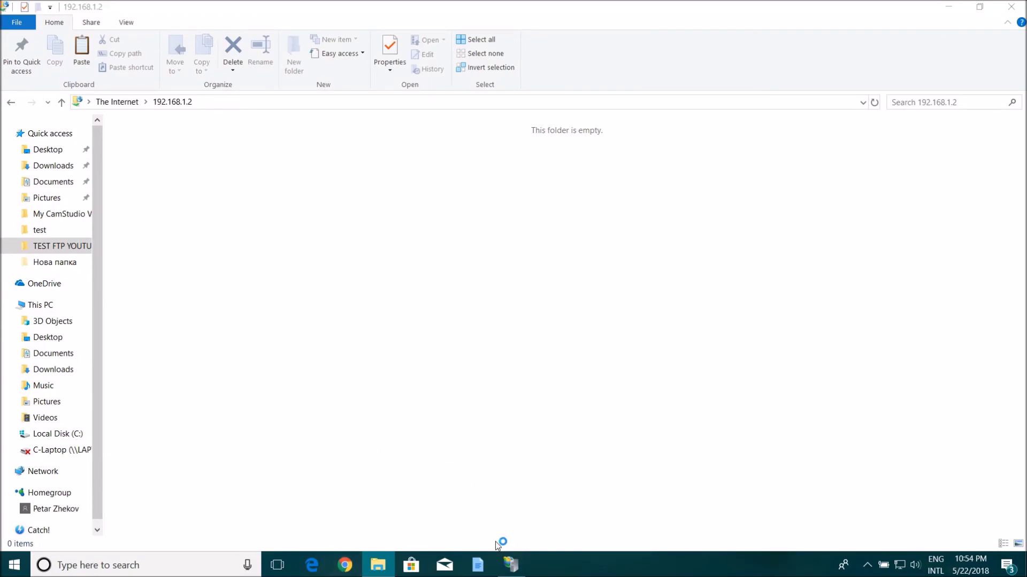
{"action": "left_click", "coordinate": [510, 565]}
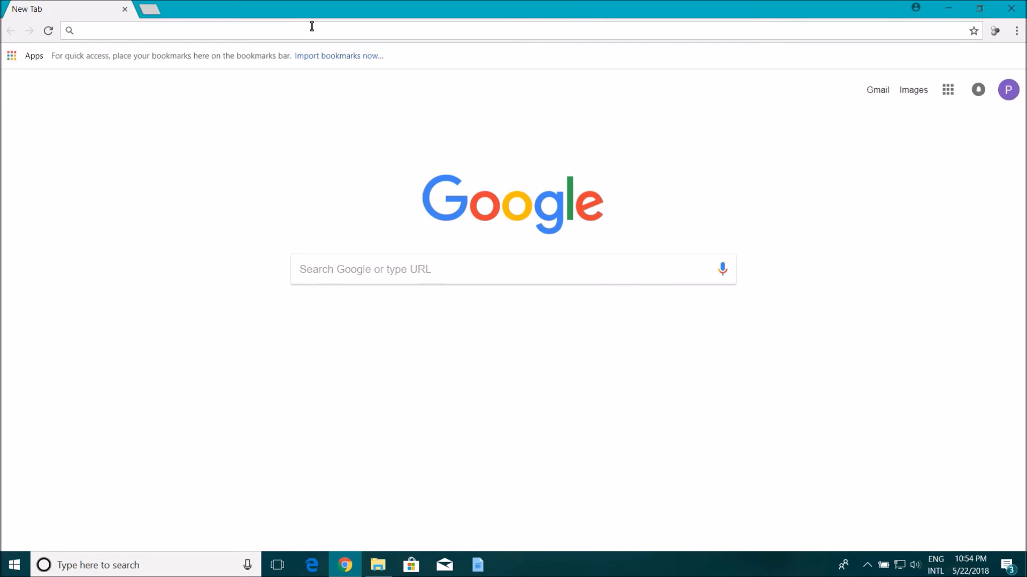
Step: Load ftp://192.168.1.2 in Chrome and sign in with the account's e-mail username and password
{"action": "type", "text": "ftp://192.168.1.2"}
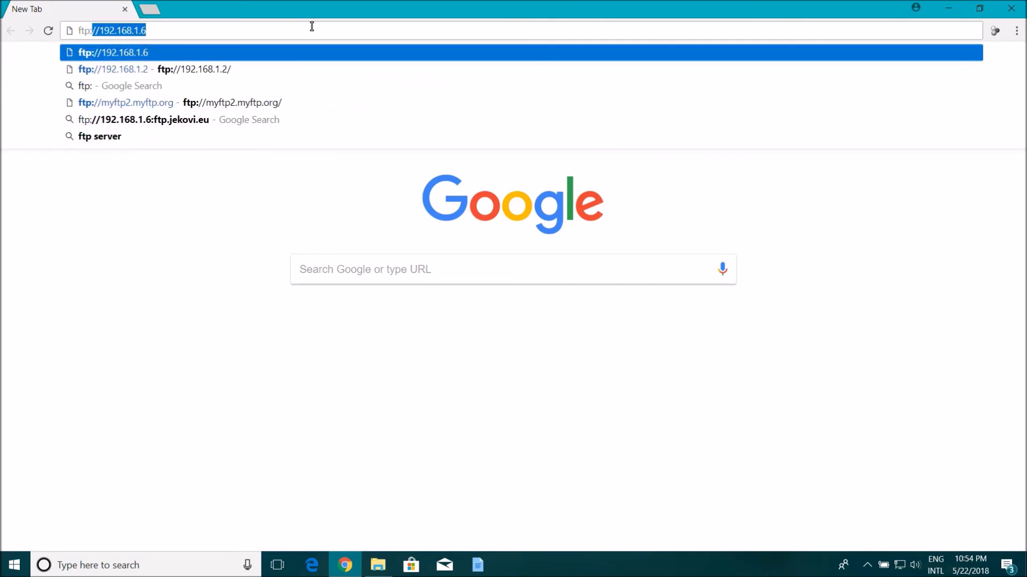
{"action": "key", "text": "Return"}
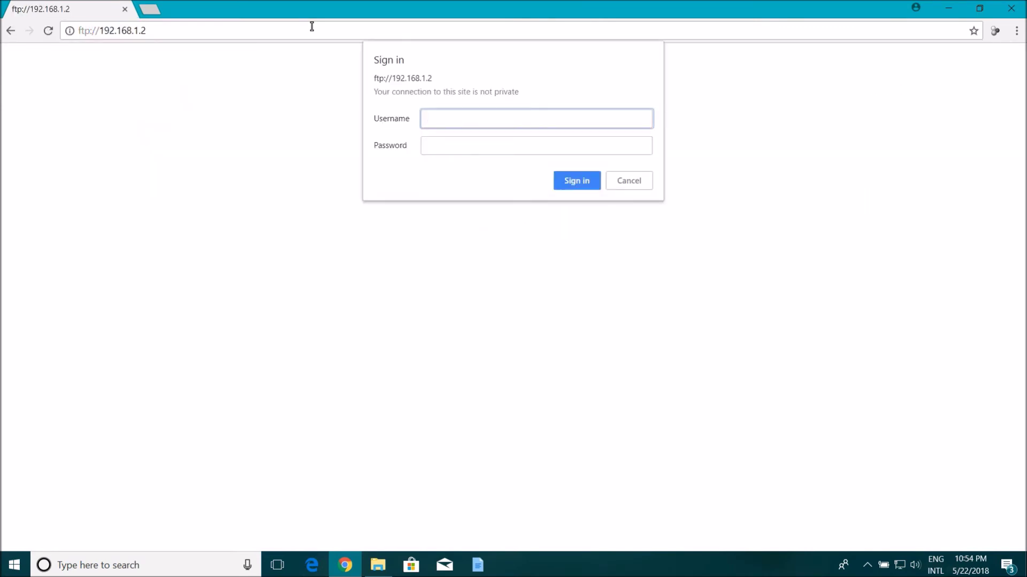
{"action": "key", "text": "Tab"}
{"action": "type", "text": "•••"}
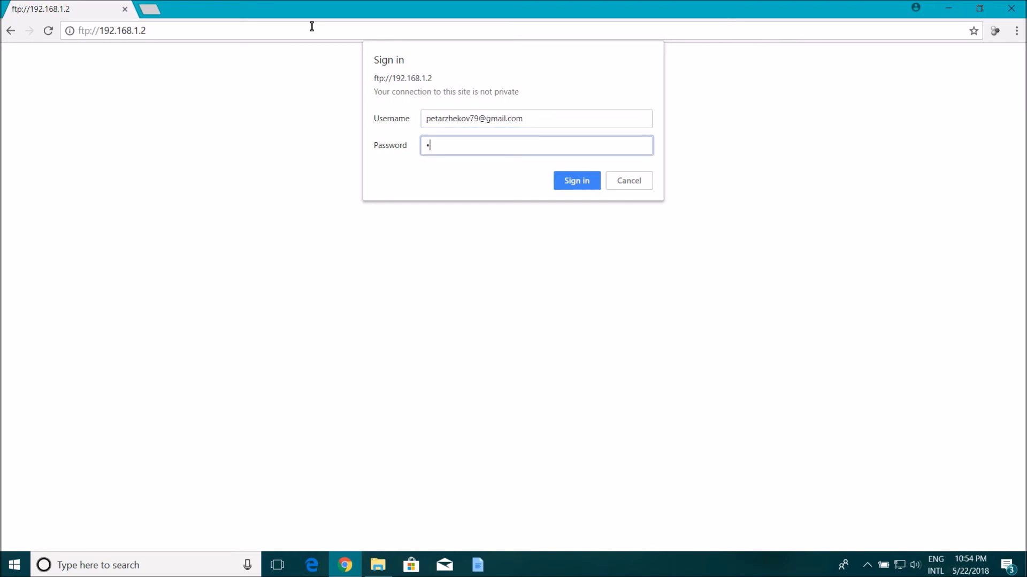
{"action": "type", "text": "•••••••"}
{"action": "key", "text": "Return"}
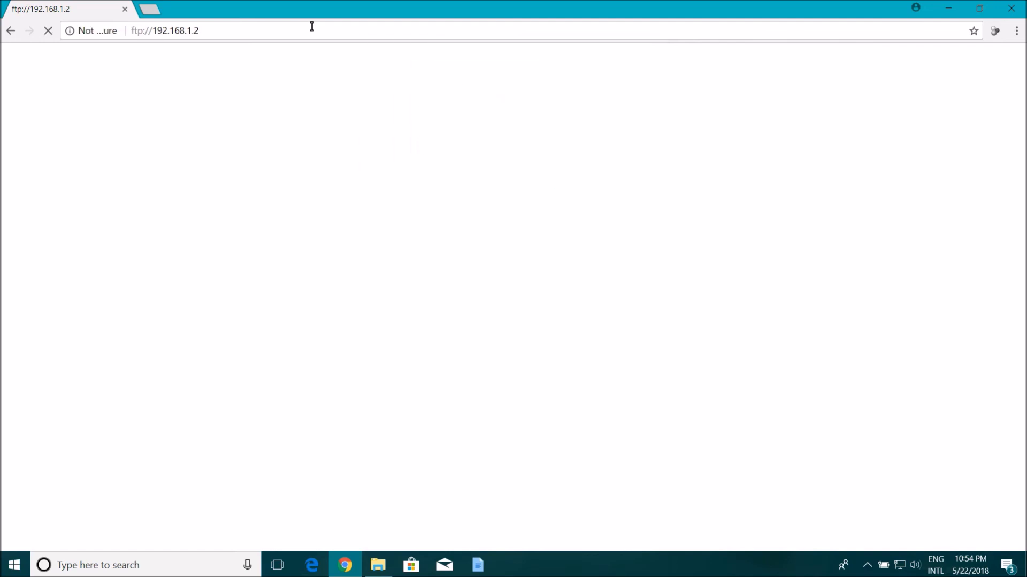